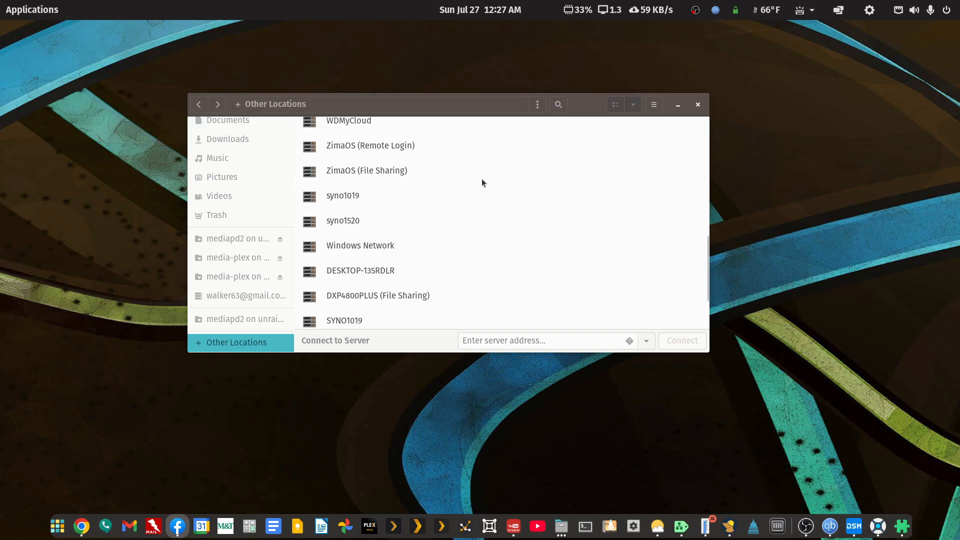
- Open the tv-main folder under media-plex tv-libraries on syno1520 and maximize the file manager window
{"action": "left_click", "coordinate": [333, 222]}
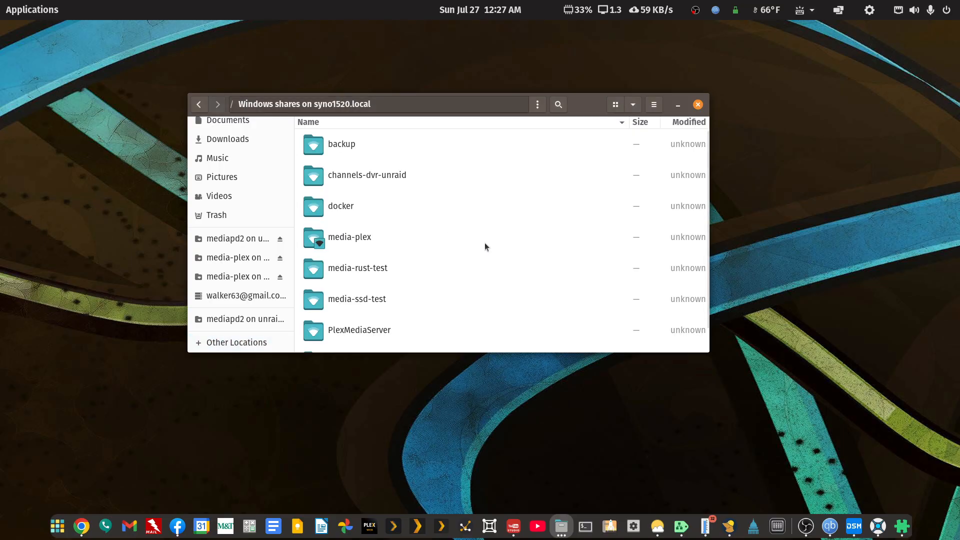
{"action": "double_click", "coordinate": [348, 240]}
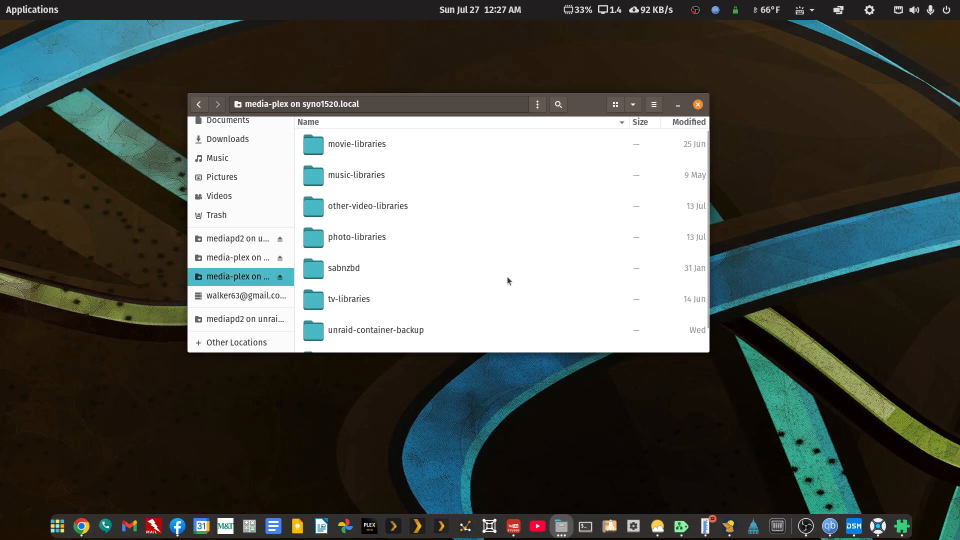
{"action": "double_click", "coordinate": [348, 299]}
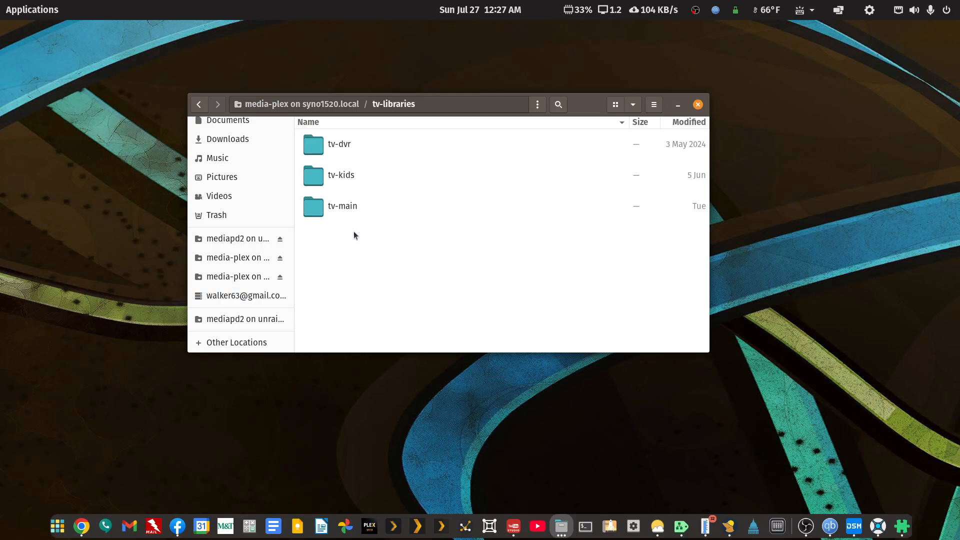
{"action": "double_click", "coordinate": [342, 210]}
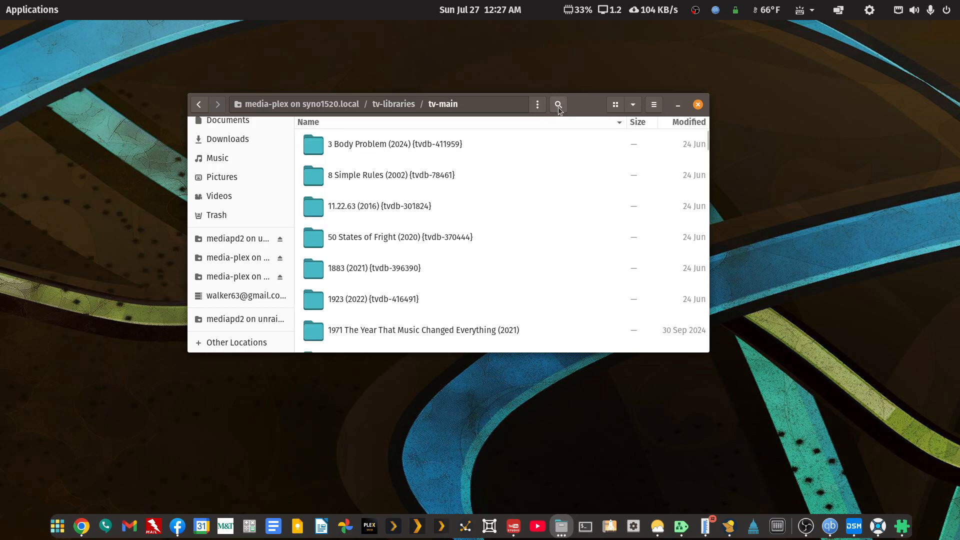
{"action": "double_click", "coordinate": [587, 106]}
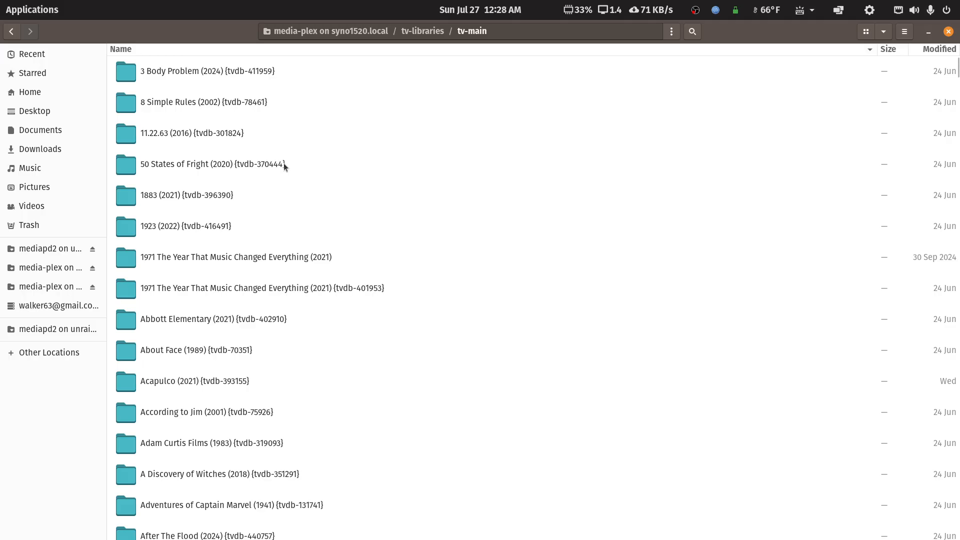
- Browse to the Will & Grace (1998) Season 11 folder to inspect its episode file names
{"action": "left_click_drag", "start_coordinate": [957, 73], "coordinate": [881, 523]}
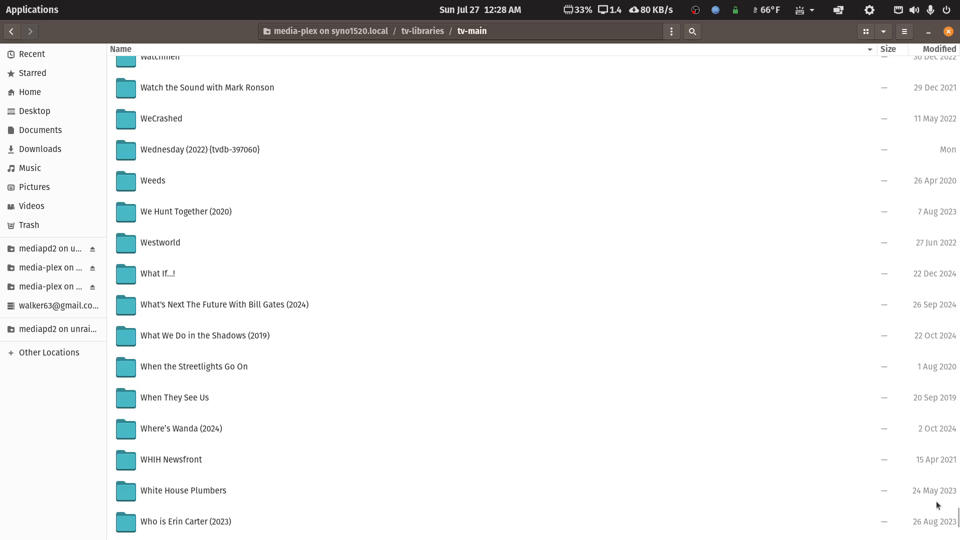
{"action": "mouse_move", "coordinate": [956, 517]}
{"action": "left_mouse_down"}
{"action": "mouse_move", "coordinate": [957, 400]}
{"action": "mouse_move", "coordinate": [959, 531]}
{"action": "left_mouse_up"}
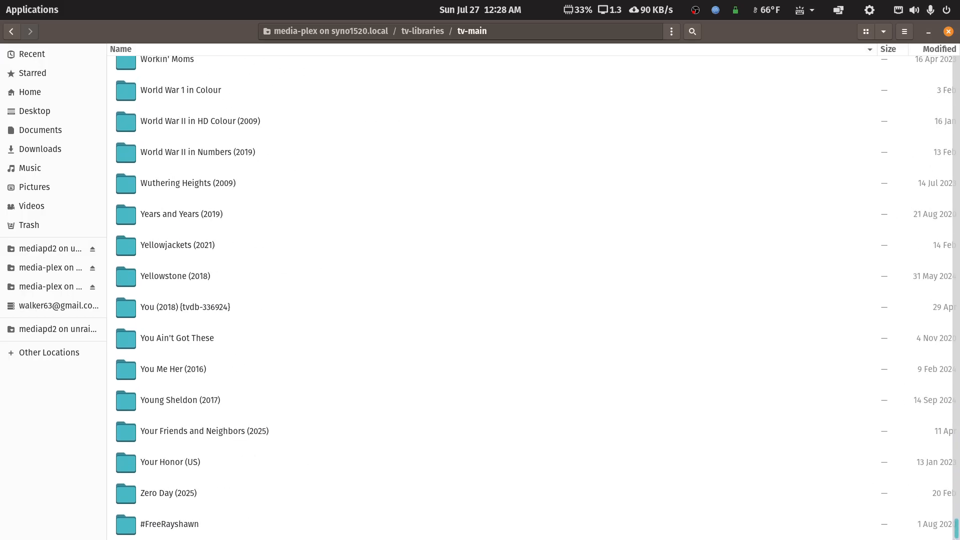
{"action": "scroll", "coordinate": [312, 350], "scroll_direction": "up", "scroll_amount": 2}
{"action": "scroll", "coordinate": [312, 351], "scroll_direction": "up", "scroll_amount": 4}
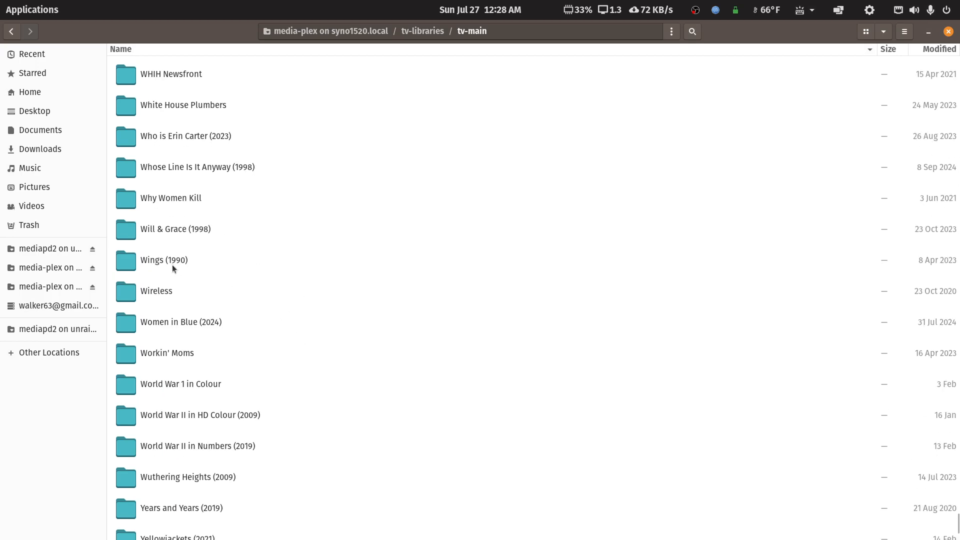
{"action": "double_click", "coordinate": [178, 233]}
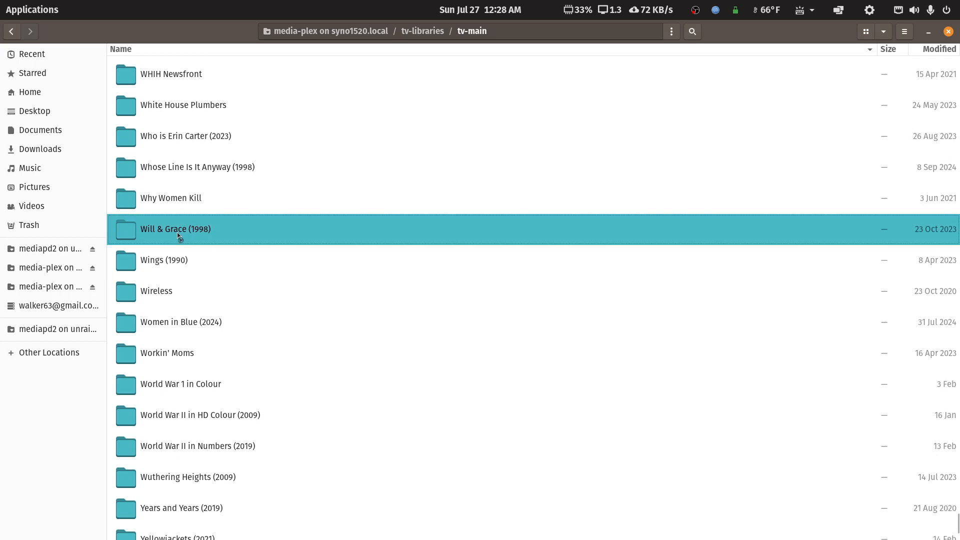
{"action": "double_click", "coordinate": [163, 383]}
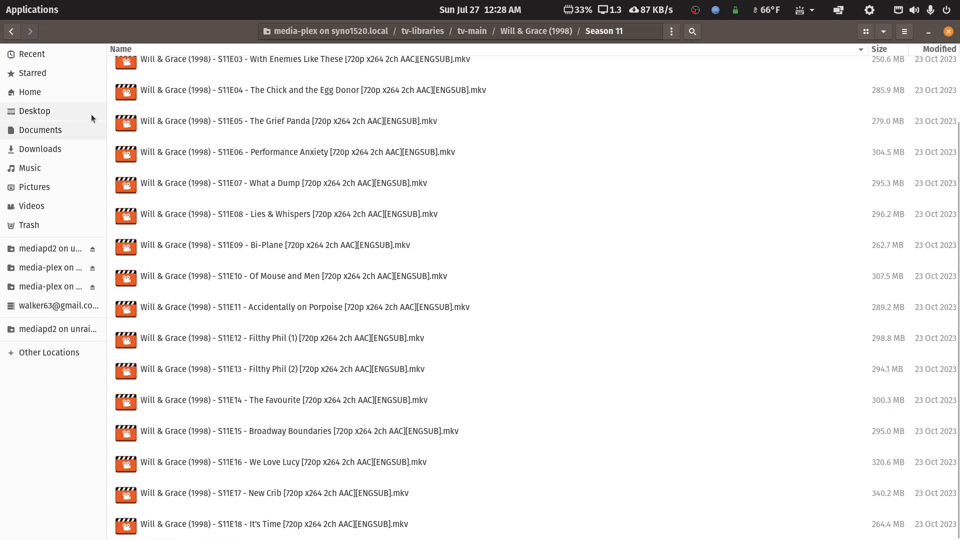
- Return to tv-main and open the Wings (1990) Season 08 folder to inspect its episode files
{"action": "left_click", "coordinate": [12, 31]}
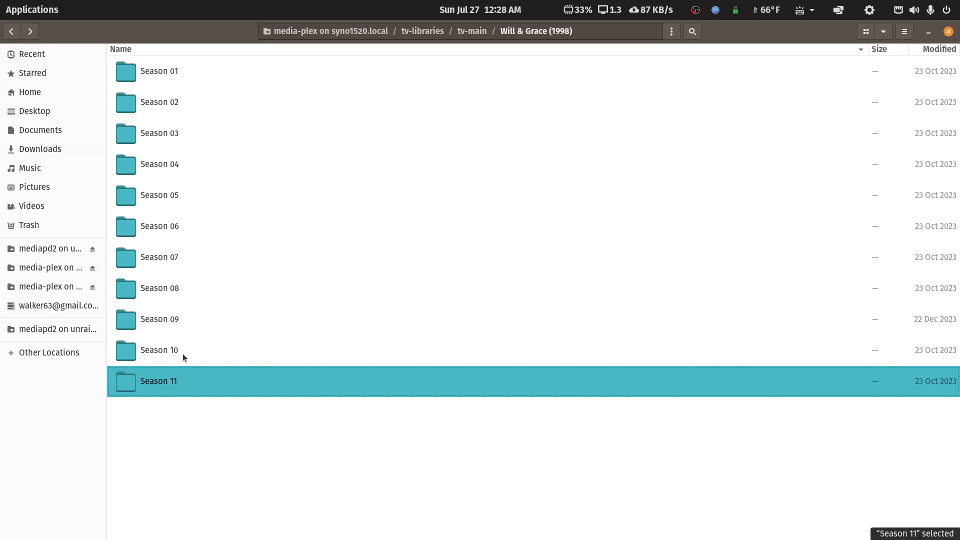
{"action": "left_click", "coordinate": [13, 34]}
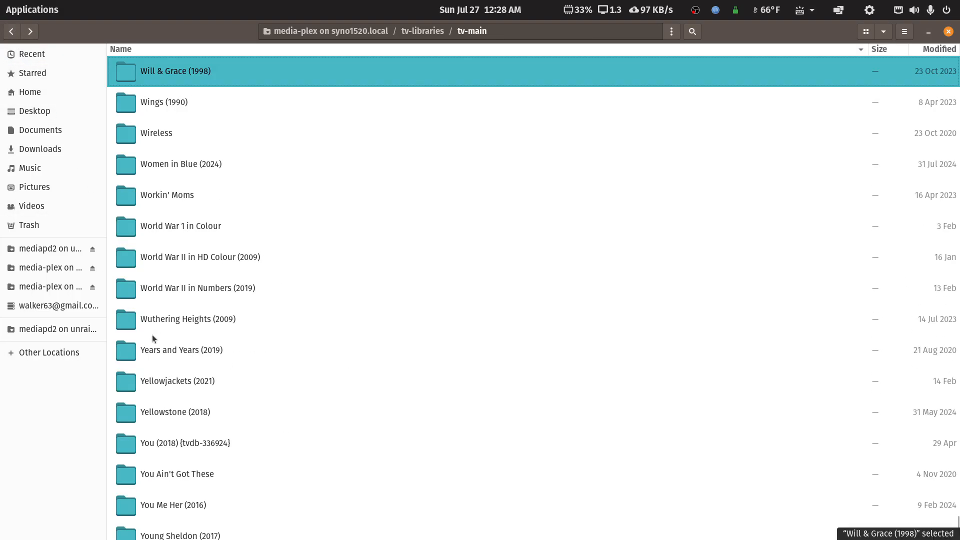
{"action": "key", "text": "Down"}
{"action": "key", "text": "Return"}
{"action": "double_click", "coordinate": [168, 295]}
{"action": "scroll", "coordinate": [178, 326], "scroll_direction": "down", "scroll_amount": 5}
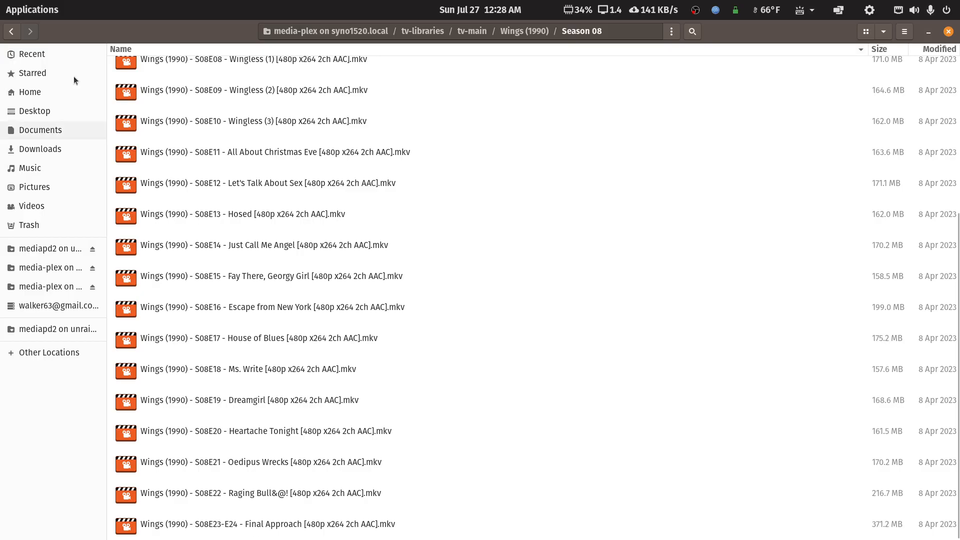
- Select the Will & Grace (1998) and Wings (1990) folders together and open them in FileBot
{"action": "left_click", "coordinate": [17, 32]}
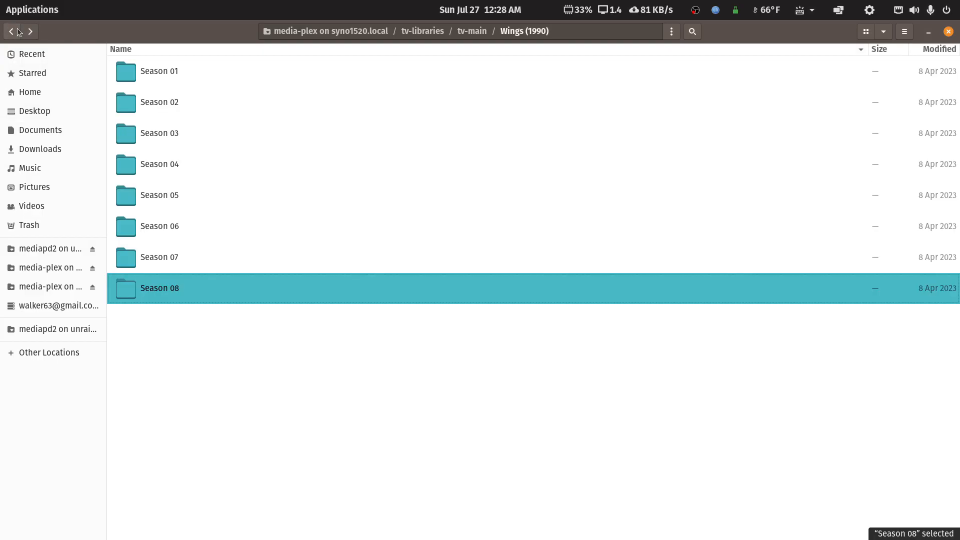
{"action": "left_click", "coordinate": [17, 31]}
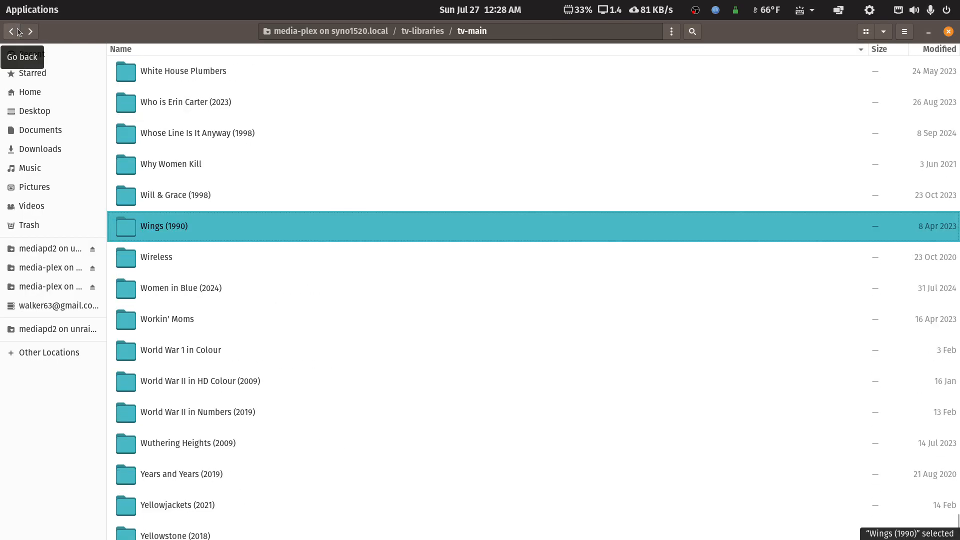
{"action": "left_click", "coordinate": [188, 196], "text": "ctrl"}
{"action": "right_click", "coordinate": [187, 196]}
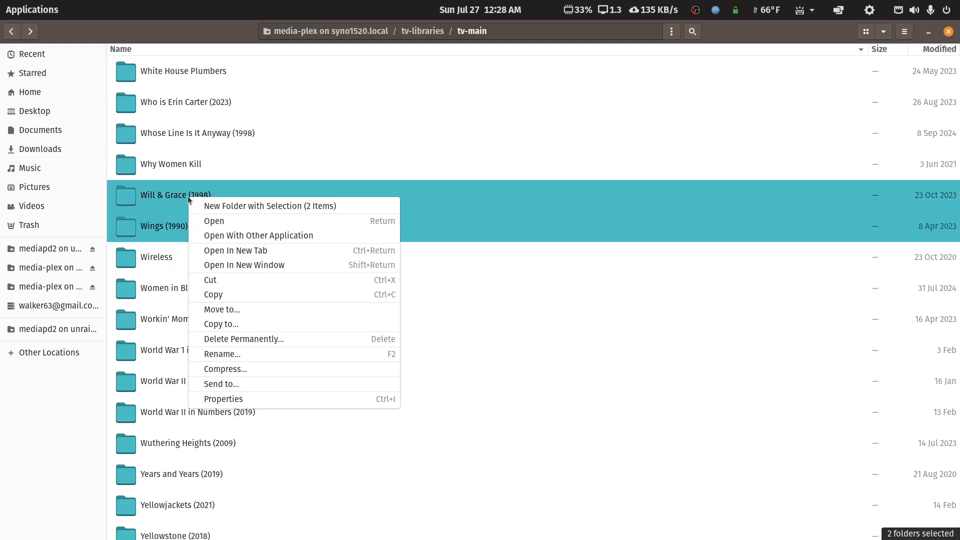
{"action": "left_click", "coordinate": [210, 236]}
{"action": "left_click", "coordinate": [571, 189]}
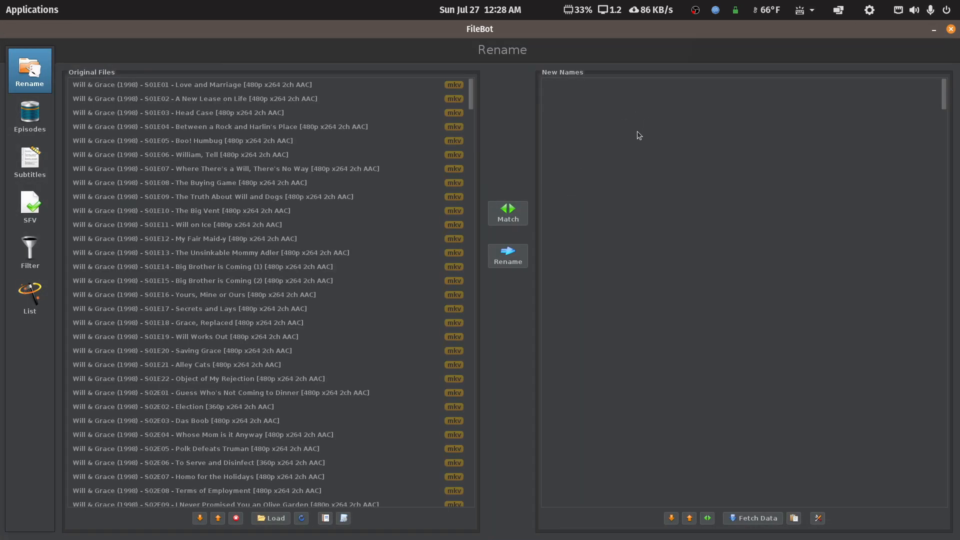
- Rename the loaded episodes with the '2 - TV Series - TVDB Structure By Airdate' preset, choosing the Wings match, and close FileBot
{"action": "left_click_drag", "start_coordinate": [470, 107], "coordinate": [443, 71]}
{"action": "left_click", "coordinate": [346, 517]}
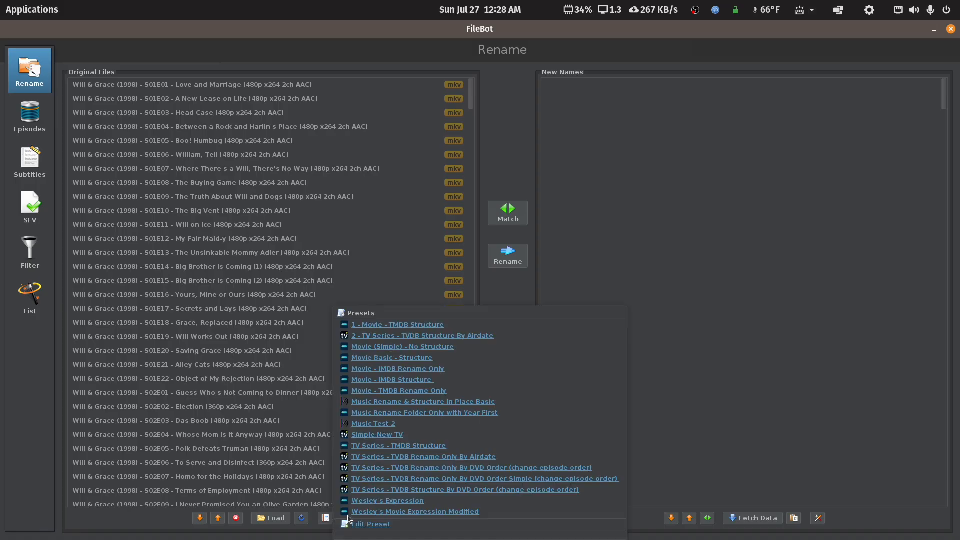
{"action": "left_click", "coordinate": [408, 338]}
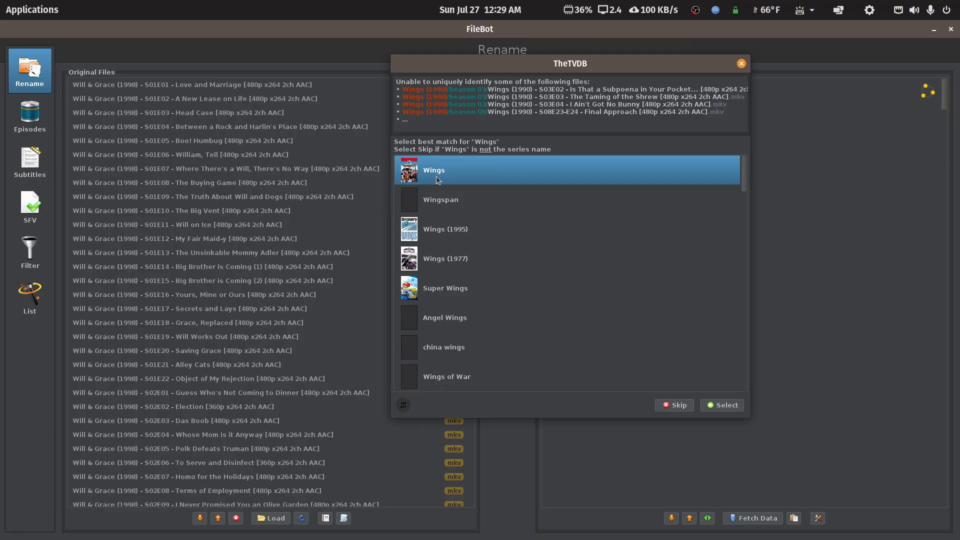
{"action": "mouse_move", "coordinate": [437, 176]}
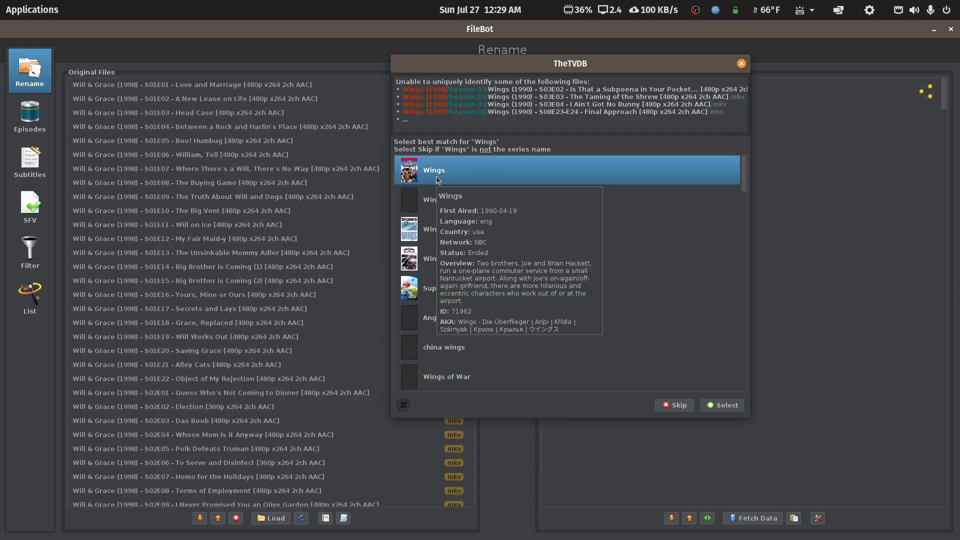
{"action": "left_click", "coordinate": [721, 409]}
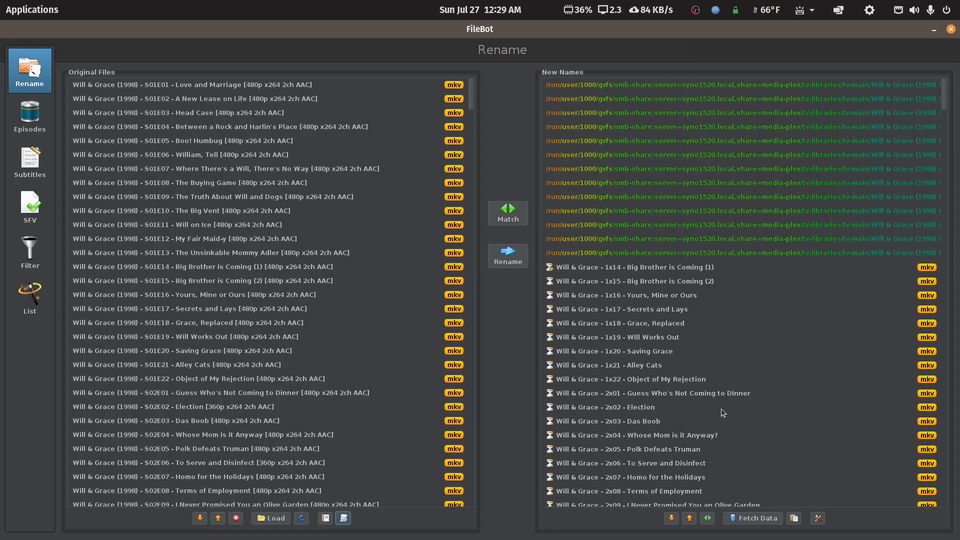
{"action": "mouse_move", "coordinate": [469, 101]}
{"action": "left_mouse_down"}
{"action": "mouse_move", "coordinate": [458, 538]}
{"action": "mouse_move", "coordinate": [473, 513]}
{"action": "mouse_move", "coordinate": [472, 119]}
{"action": "mouse_move", "coordinate": [470, 538]}
{"action": "mouse_move", "coordinate": [473, 97]}
{"action": "mouse_move", "coordinate": [443, 520]}
{"action": "mouse_move", "coordinate": [493, 150]}
{"action": "mouse_move", "coordinate": [496, 90]}
{"action": "mouse_move", "coordinate": [473, 88]}
{"action": "left_mouse_up"}
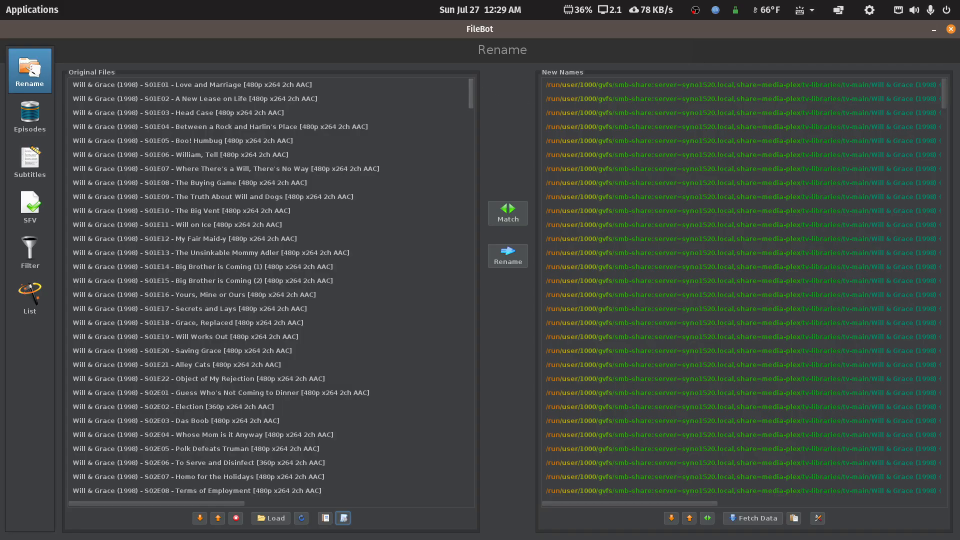
{"action": "left_click", "coordinate": [953, 30]}
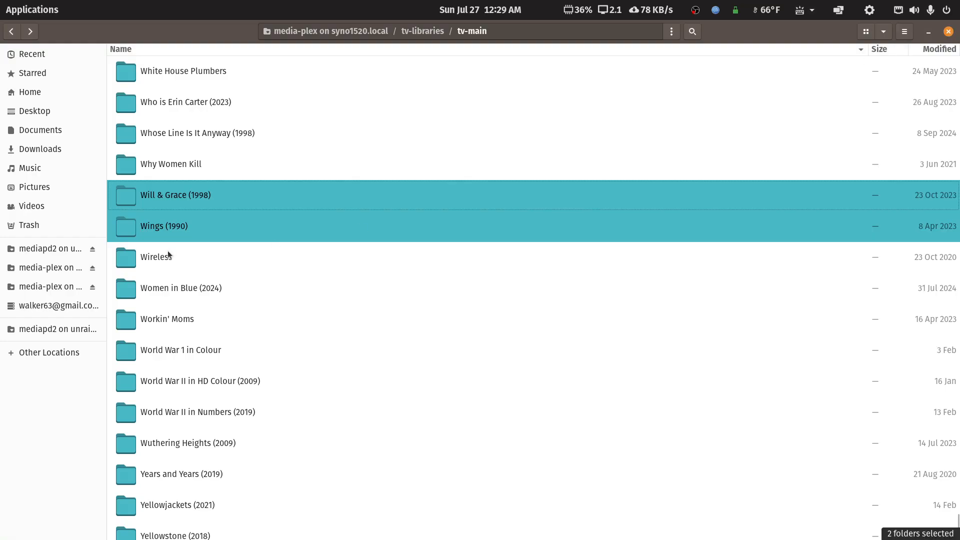
- Open the Weeds folder and permanently delete its Cover.jpg file
{"action": "scroll", "coordinate": [161, 233], "scroll_direction": "up", "scroll_amount": 3}
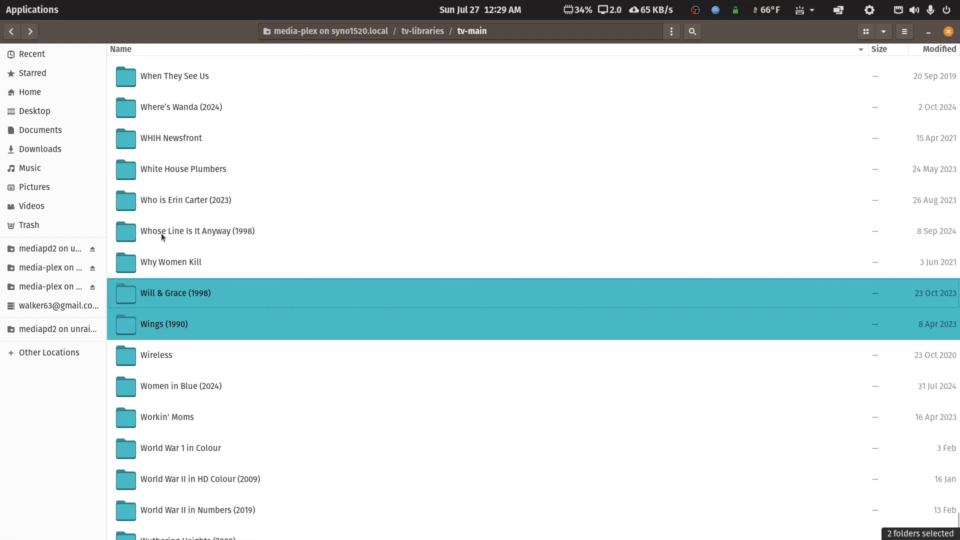
{"action": "scroll", "coordinate": [168, 250], "scroll_direction": "up", "scroll_amount": 2}
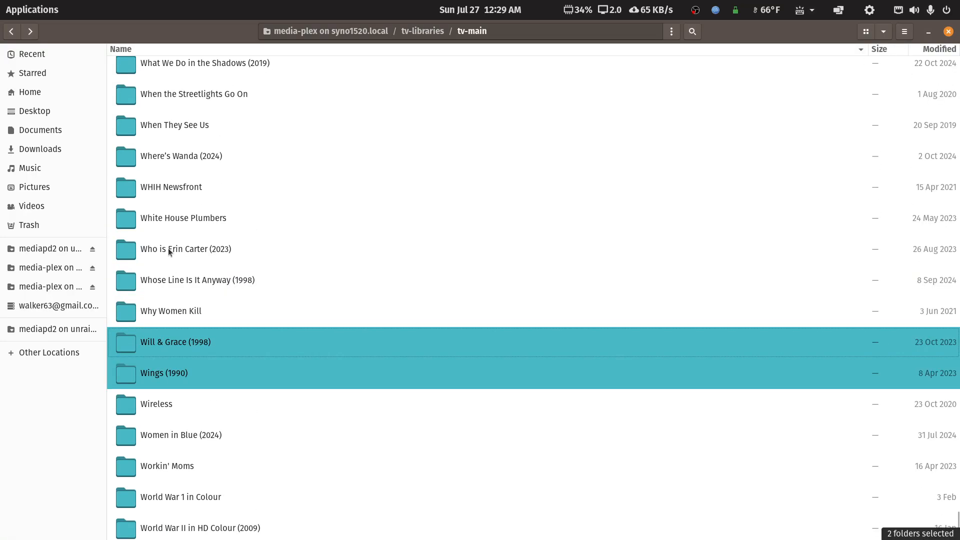
{"action": "scroll", "coordinate": [168, 250], "scroll_direction": "up", "scroll_amount": 4}
{"action": "scroll", "coordinate": [169, 248], "scroll_direction": "up", "scroll_amount": 3}
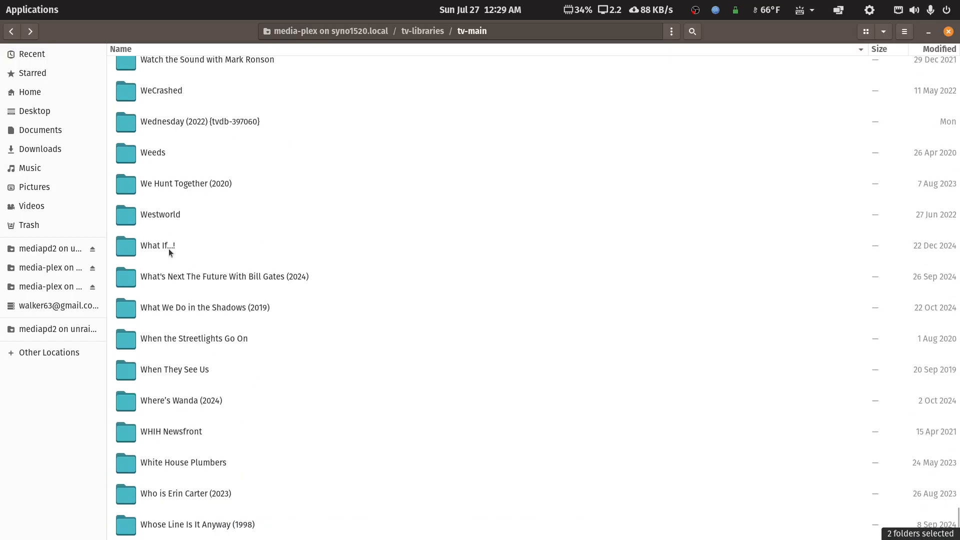
{"action": "double_click", "coordinate": [164, 150]}
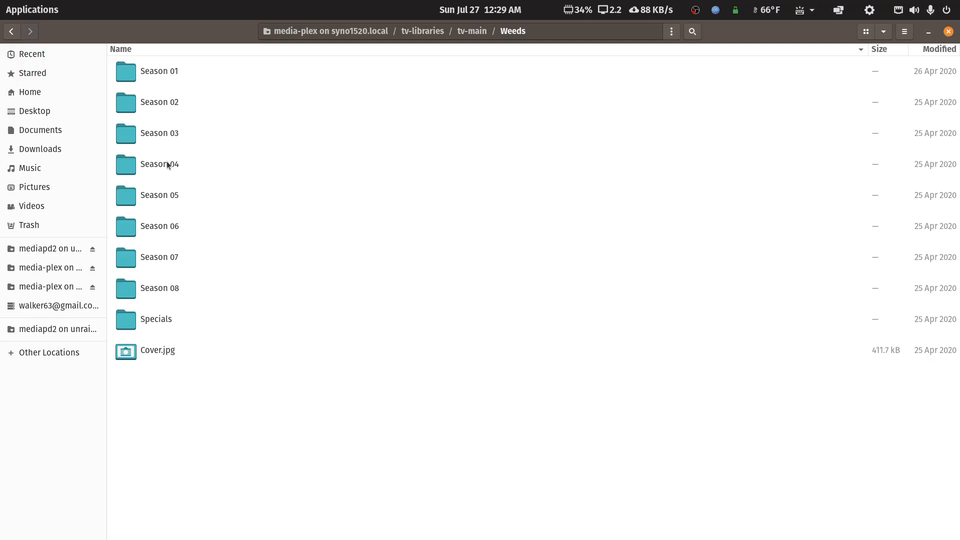
{"action": "left_click", "coordinate": [143, 351]}
{"action": "key", "text": "shift+Delete"}
{"action": "left_click", "coordinate": [540, 310]}
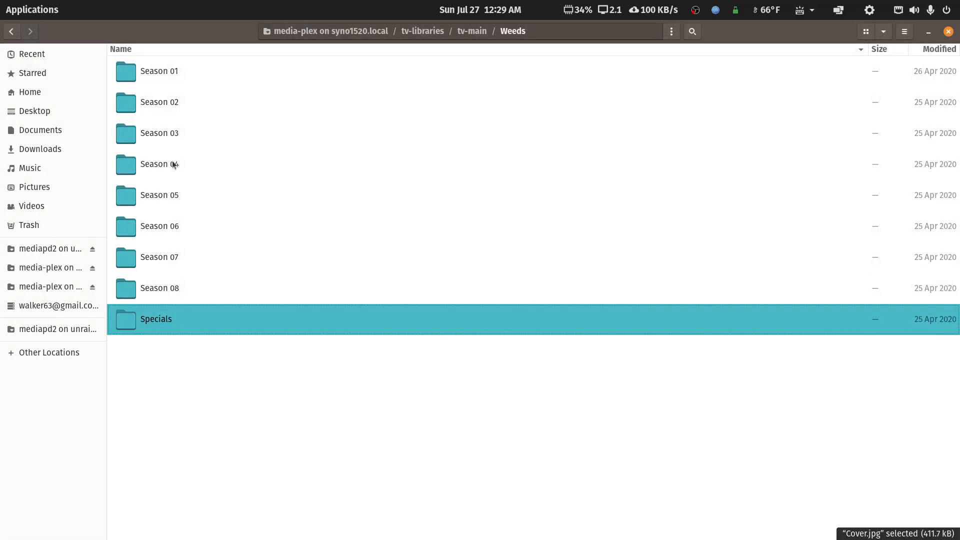
- Return to tv-main and open the Vikings (2013) folder to check its season folders
{"action": "left_click", "coordinate": [11, 31]}
{"action": "scroll", "coordinate": [209, 250], "scroll_direction": "up", "scroll_amount": 5}
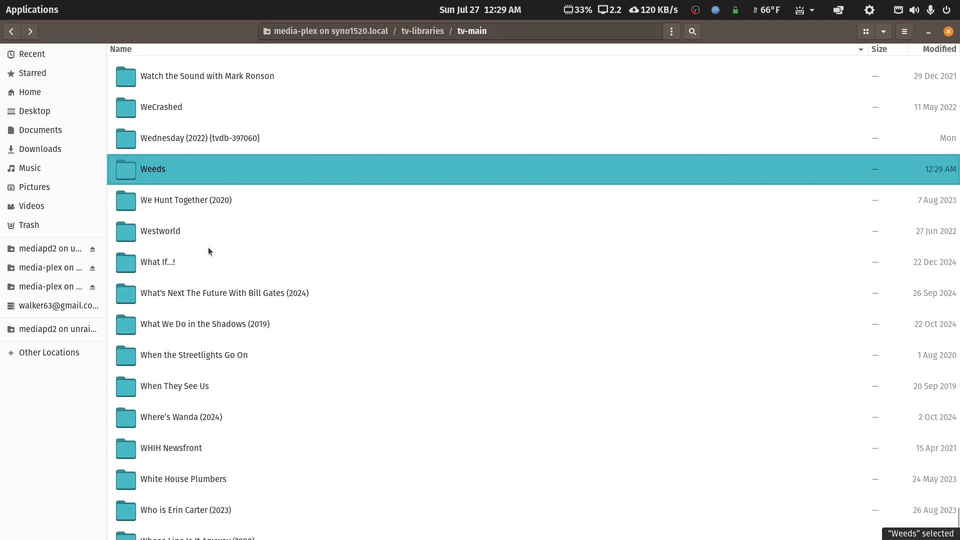
{"action": "scroll", "coordinate": [208, 251], "scroll_direction": "up", "scroll_amount": 3}
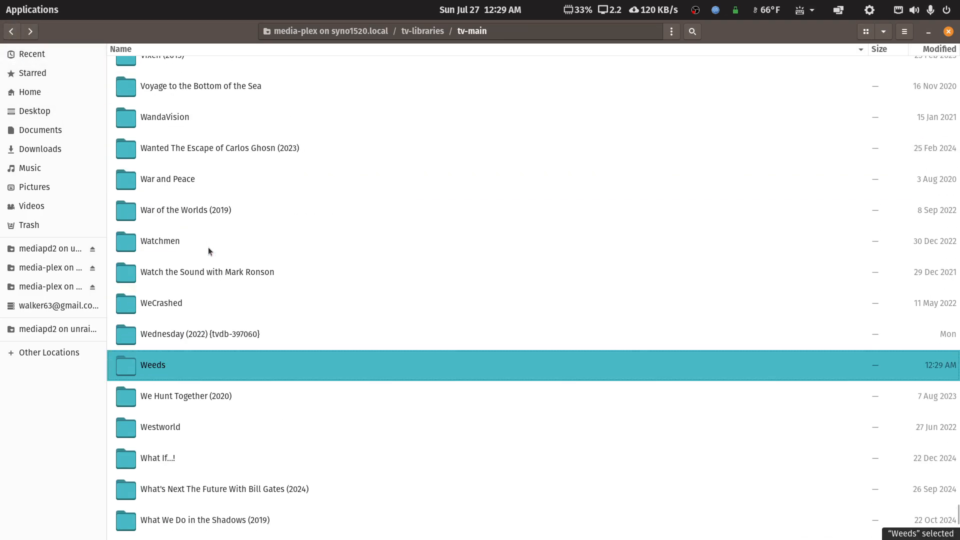
{"action": "scroll", "coordinate": [208, 247], "scroll_direction": "up", "scroll_amount": 1}
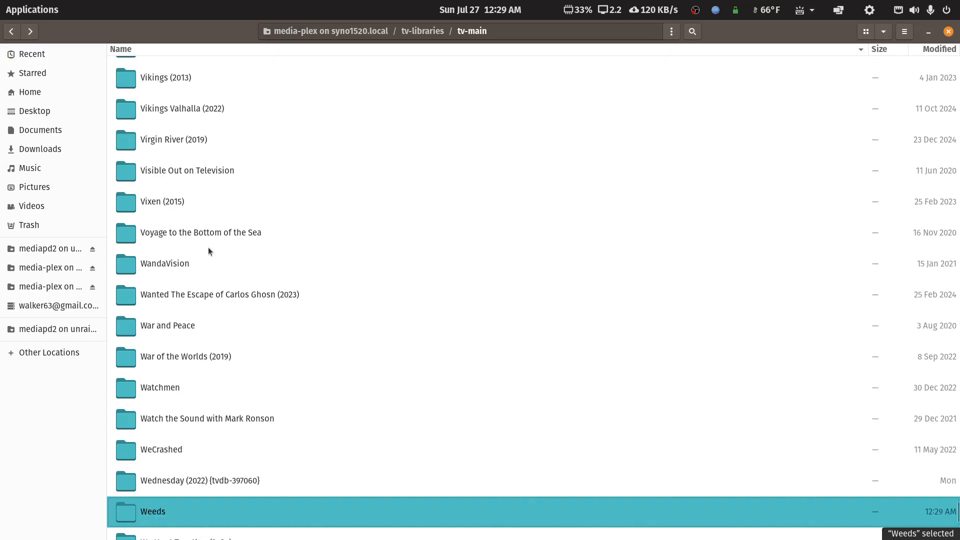
{"action": "scroll", "coordinate": [208, 247], "scroll_direction": "up", "scroll_amount": 1}
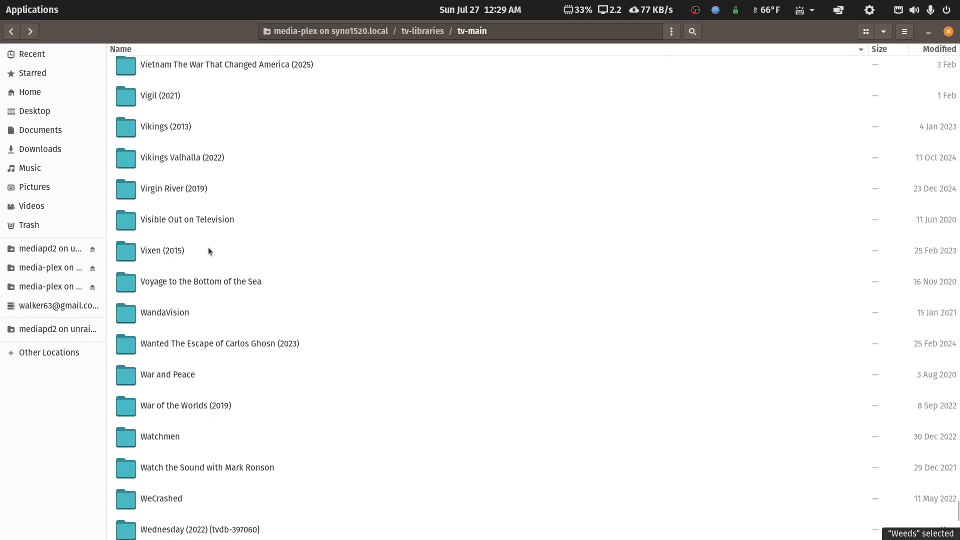
{"action": "double_click", "coordinate": [147, 128]}
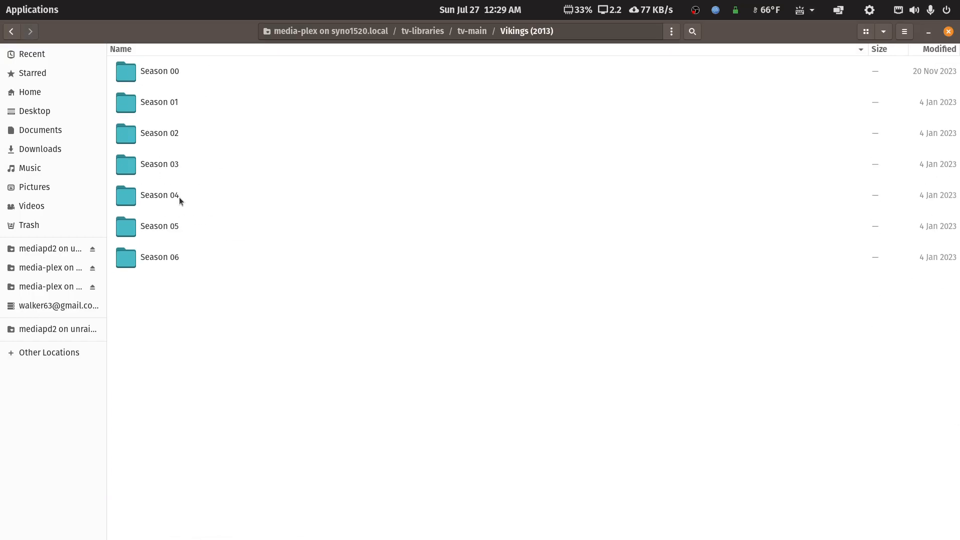
- Back in tv-main, select the Vikings (2013) and Weeds folders together and open them in FileBot
{"action": "left_click", "coordinate": [11, 31]}
{"action": "scroll", "coordinate": [156, 193], "scroll_direction": "down", "scroll_amount": 2}
{"action": "scroll", "coordinate": [156, 192], "scroll_direction": "up", "scroll_amount": 1}
{"action": "scroll", "coordinate": [156, 193], "scroll_direction": "down", "scroll_amount": 3}
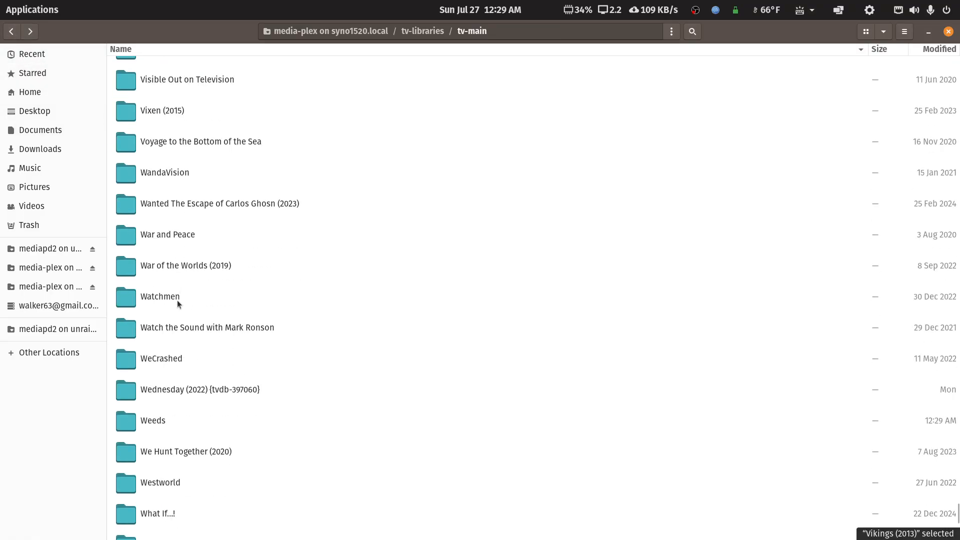
{"action": "left_click", "coordinate": [142, 427], "text": "ctrl"}
{"action": "right_click", "coordinate": [143, 427]}
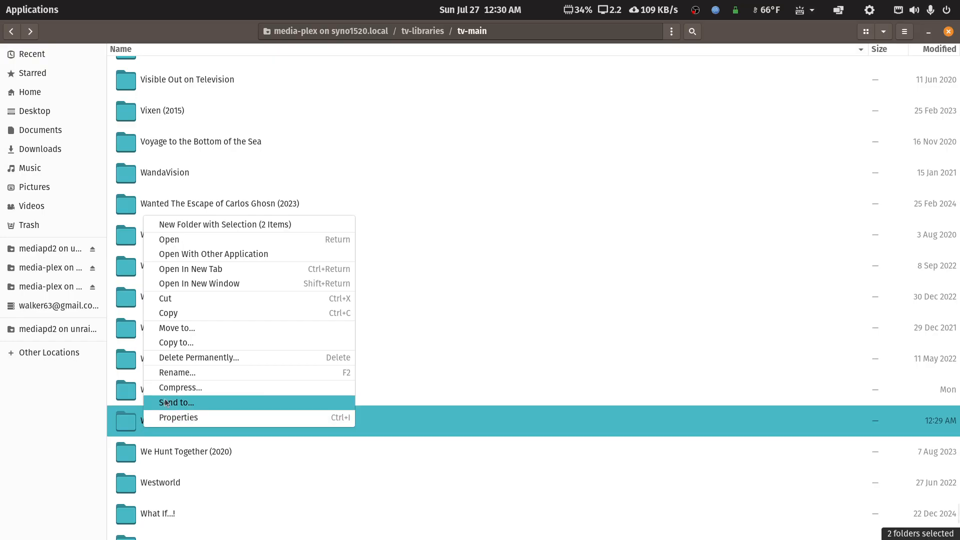
{"action": "left_click", "coordinate": [204, 255]}
{"action": "left_click", "coordinate": [551, 188]}
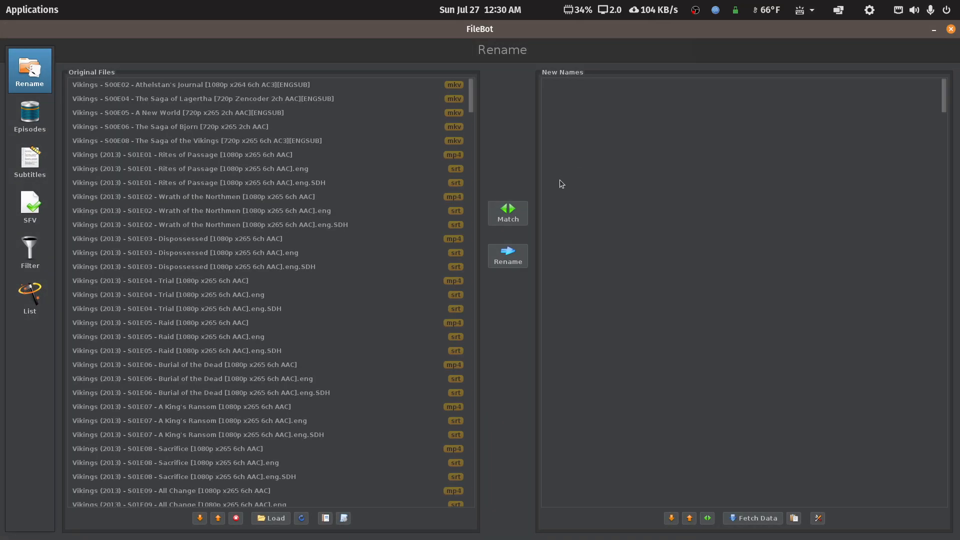
- Match the loaded episodes with the '2 - TV Series - TVDB Structure By Airdate' preset, choosing the Vikings series match
{"action": "left_click_drag", "start_coordinate": [472, 105], "coordinate": [453, 283]}
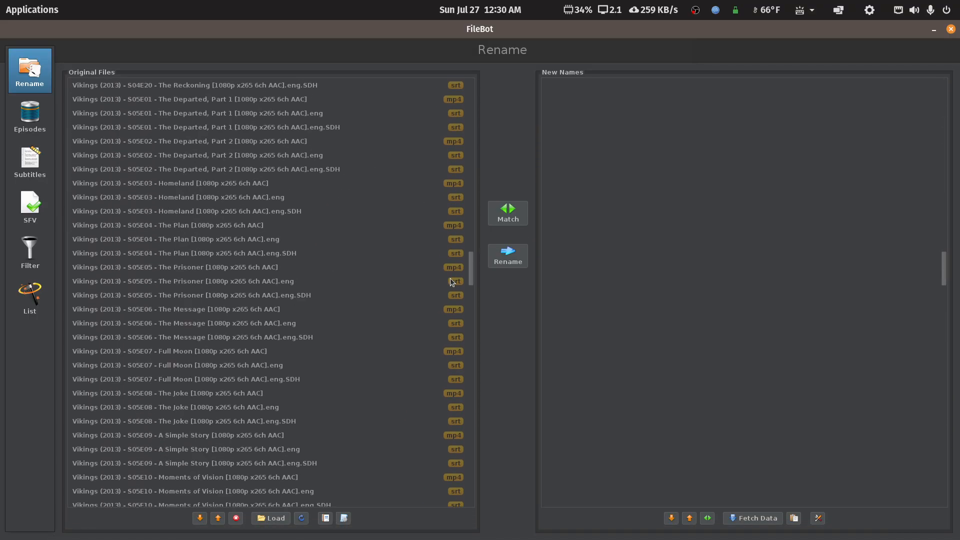
{"action": "left_click", "coordinate": [343, 518]}
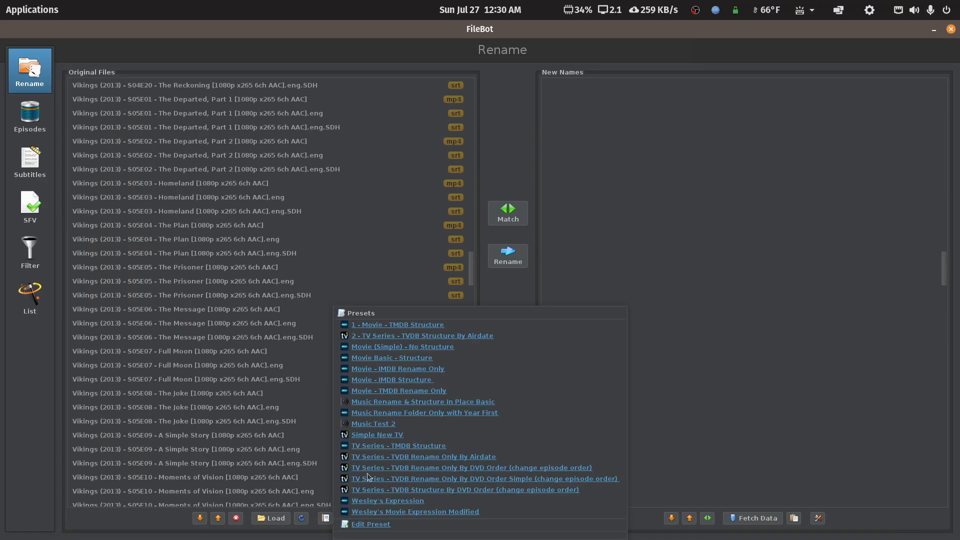
{"action": "left_click", "coordinate": [396, 340]}
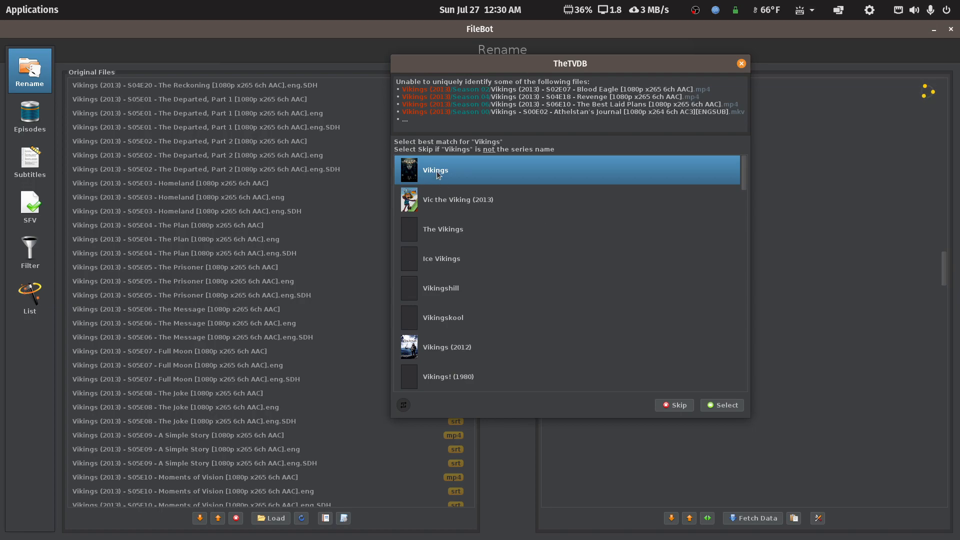
{"action": "mouse_move", "coordinate": [437, 174]}
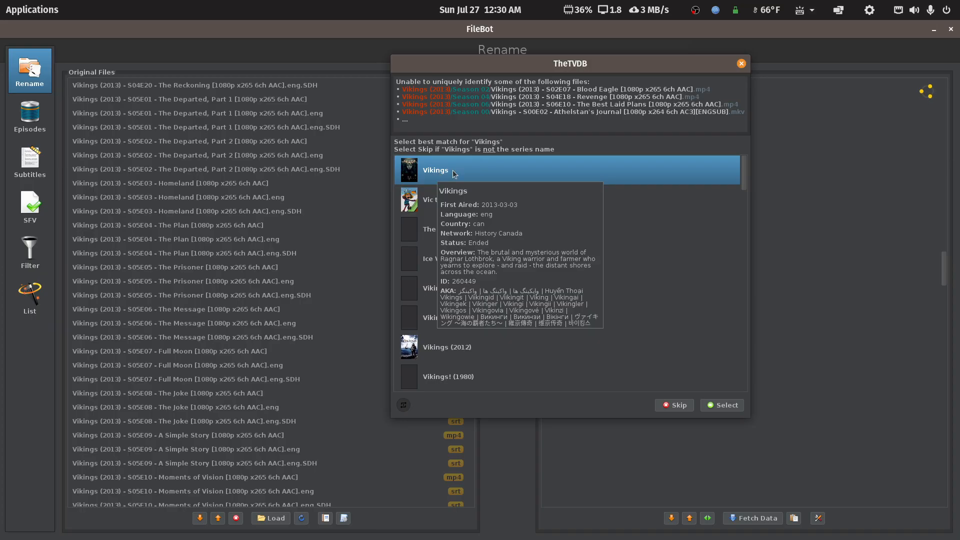
{"action": "left_click", "coordinate": [725, 408]}
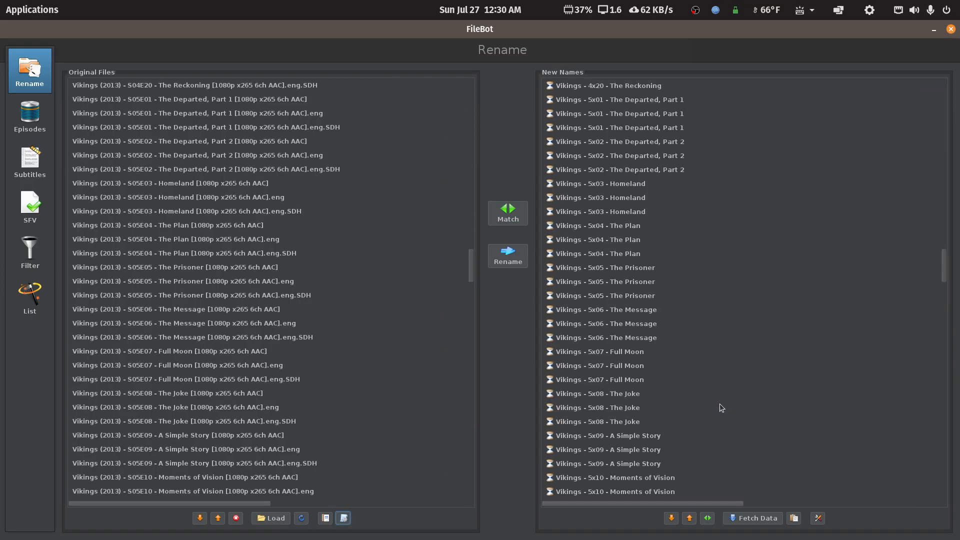
- Review the proposed new names for the Vikings and Weeds episodes, including the Weeds INTRO file
{"action": "scroll", "coordinate": [454, 386], "scroll_direction": "up", "scroll_amount": 10}
{"action": "scroll", "coordinate": [454, 385], "scroll_direction": "up", "scroll_amount": 9}
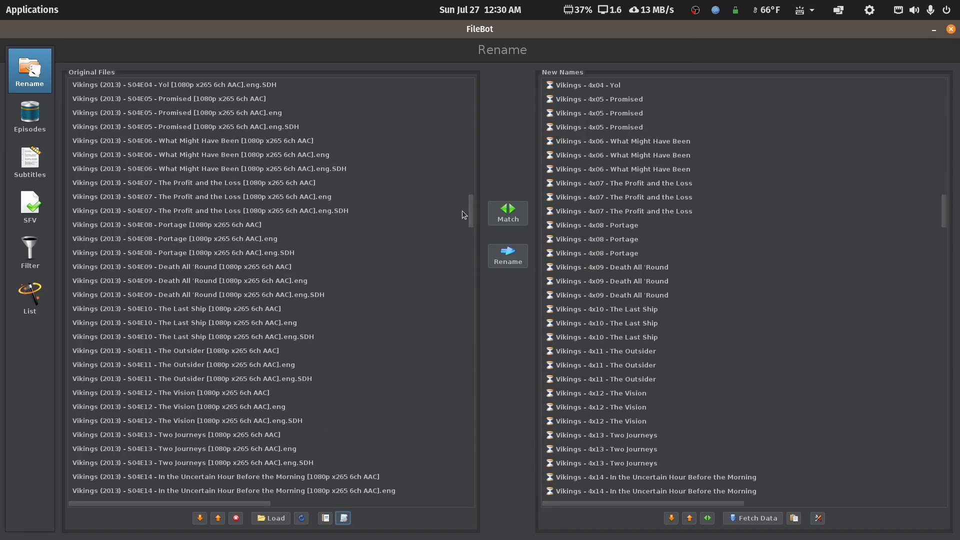
{"action": "left_click_drag", "start_coordinate": [470, 209], "coordinate": [482, 65]}
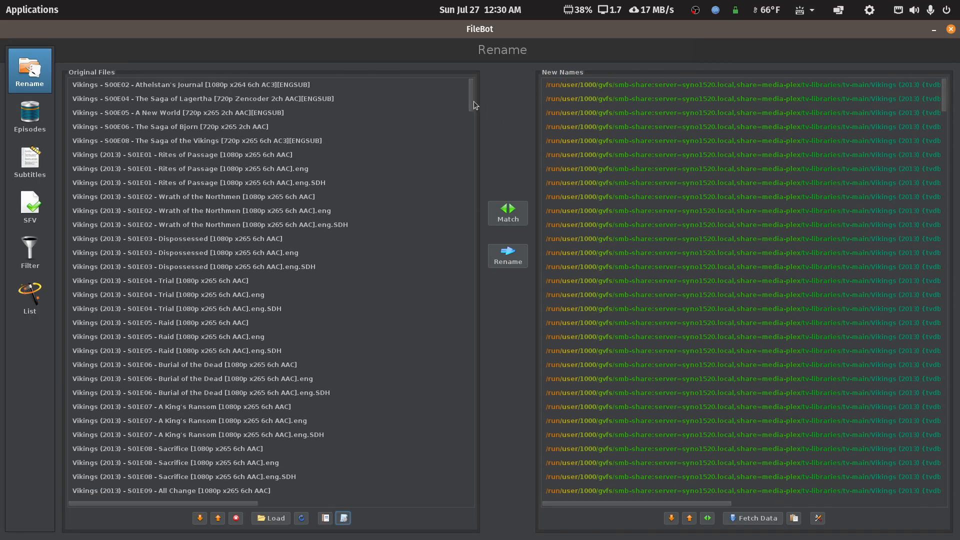
{"action": "left_click_drag", "start_coordinate": [473, 100], "coordinate": [451, 417]}
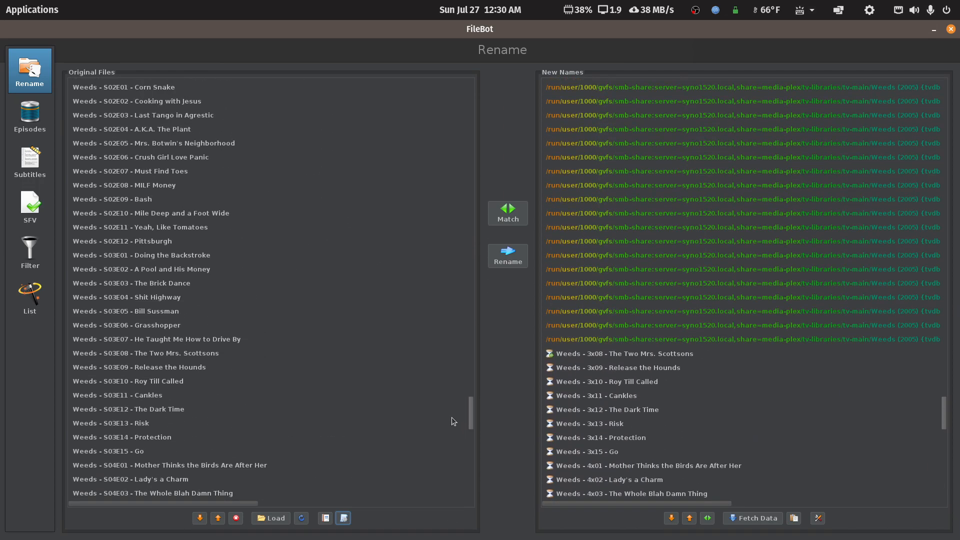
{"action": "left_click_drag", "start_coordinate": [452, 417], "coordinate": [448, 509]}
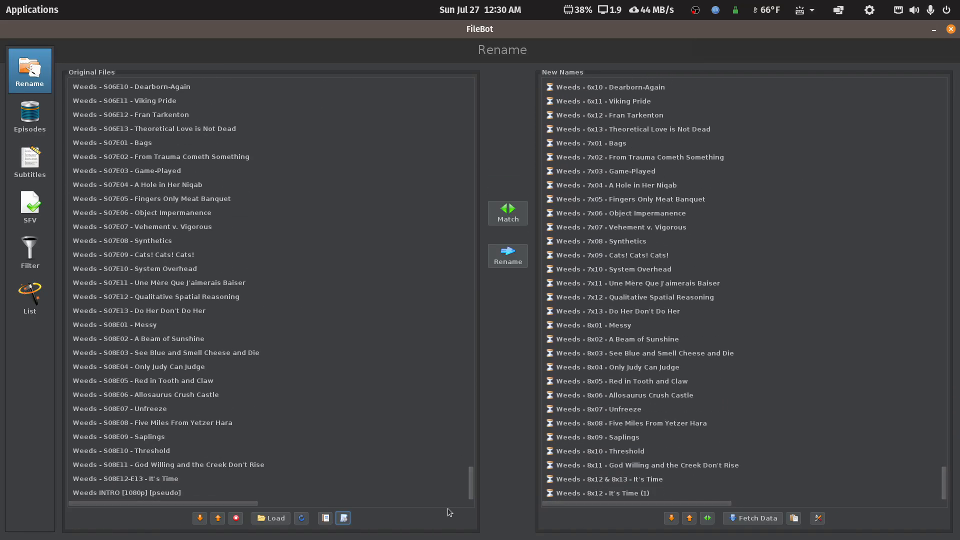
{"action": "left_click_drag", "start_coordinate": [449, 497], "coordinate": [471, 455]}
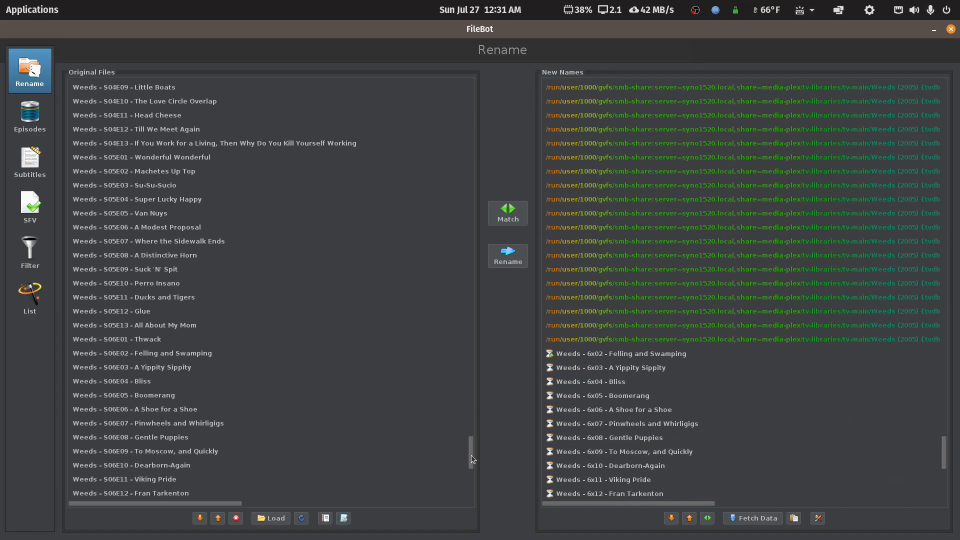
{"action": "left_click", "coordinate": [143, 297]}
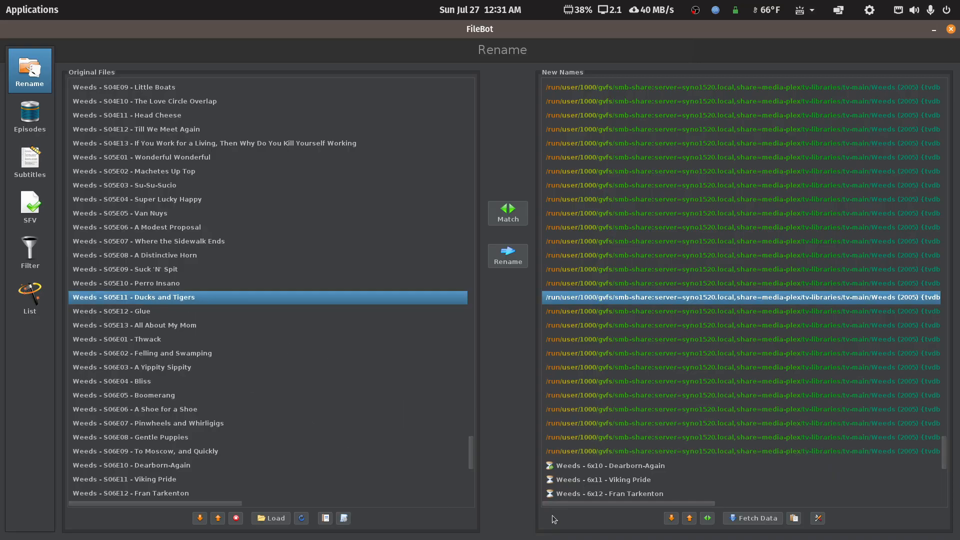
{"action": "left_click_drag", "start_coordinate": [559, 504], "coordinate": [766, 511]}
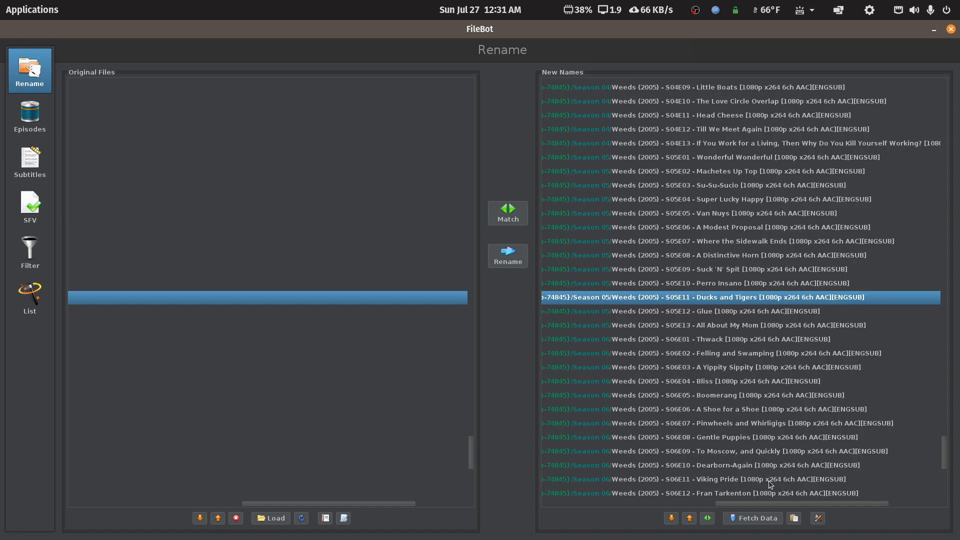
{"action": "left_click_drag", "start_coordinate": [765, 504], "coordinate": [725, 503]}
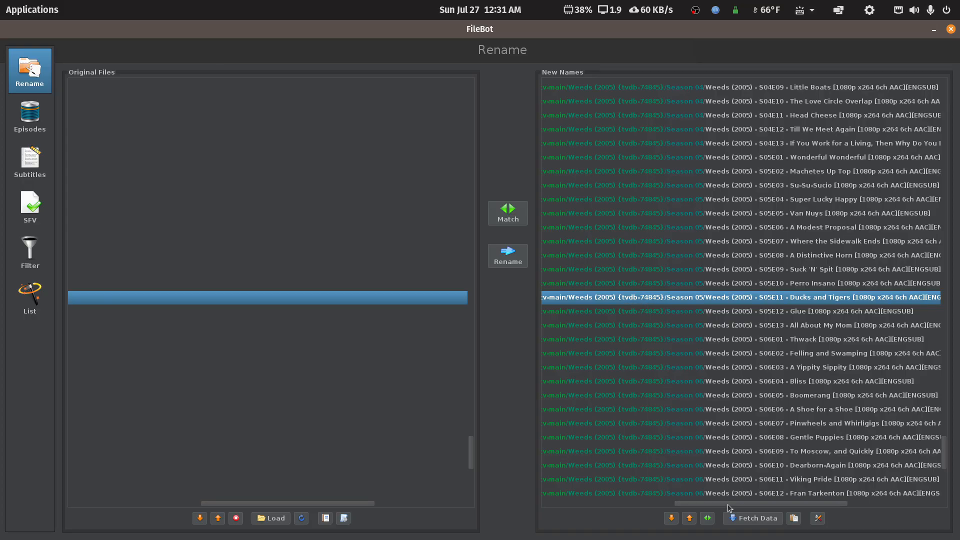
{"action": "left_click_drag", "start_coordinate": [699, 506], "coordinate": [470, 510]}
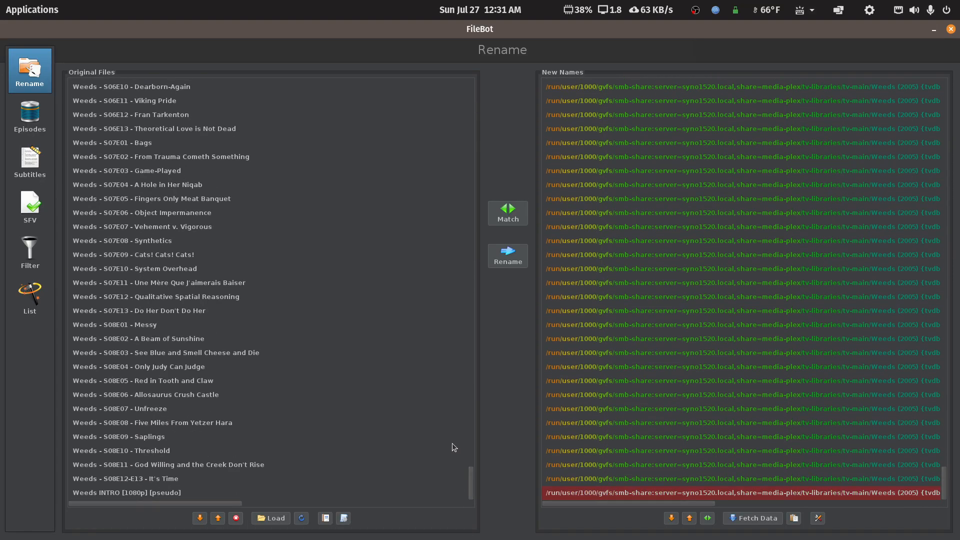
{"action": "left_click", "coordinate": [124, 493]}
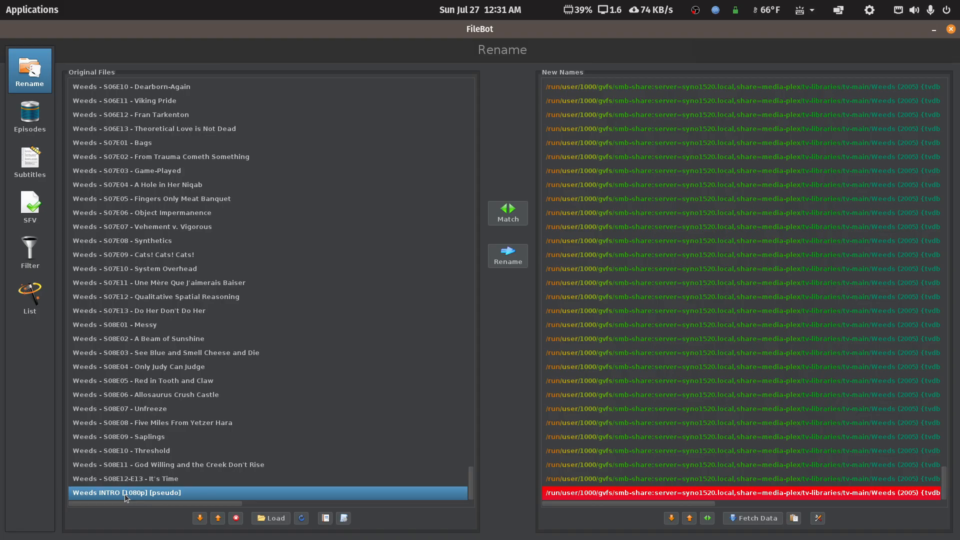
- Minimize FileBot and inspect the contents of the Weeds Specials folder
{"action": "left_click", "coordinate": [933, 30]}
{"action": "double_click", "coordinate": [143, 425]}
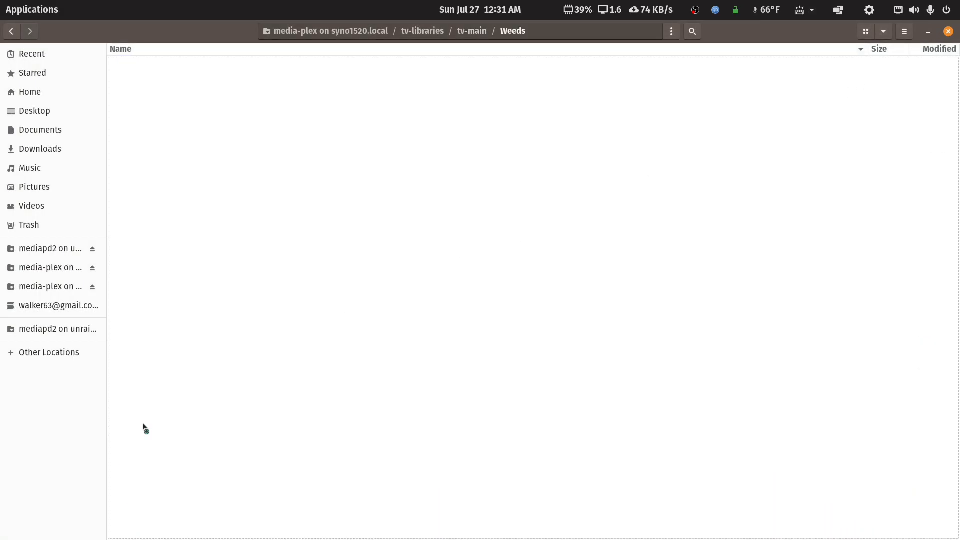
{"action": "double_click", "coordinate": [166, 318]}
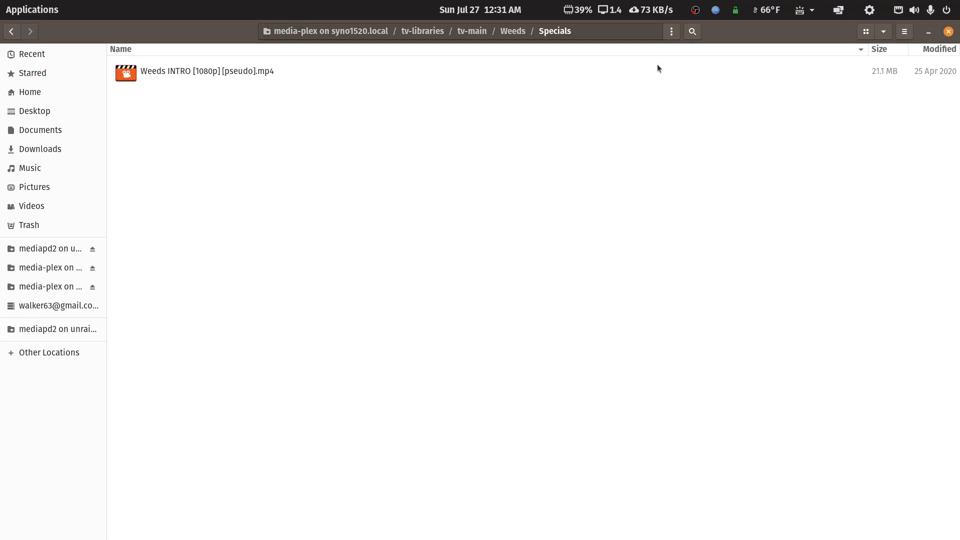
{"action": "left_click", "coordinate": [17, 36]}
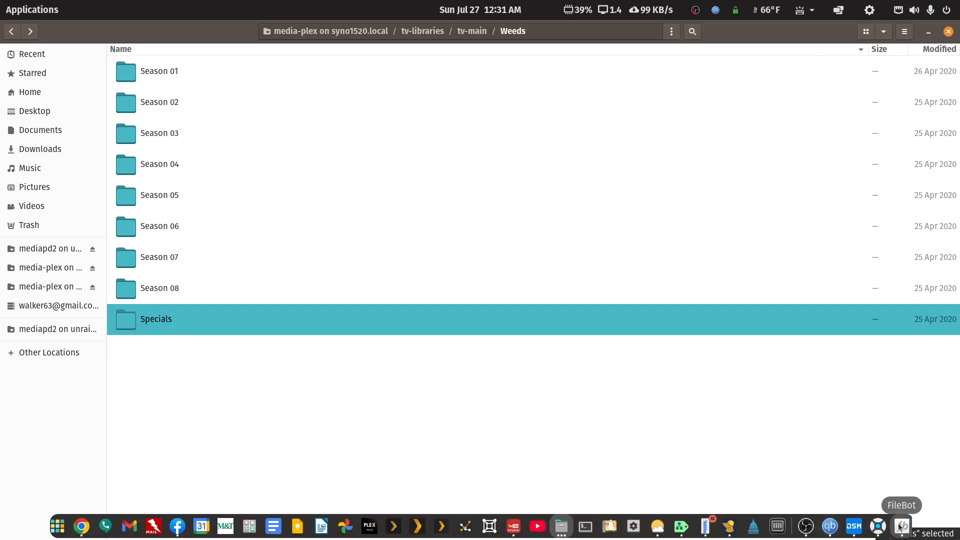
- Return to FileBot, run the rename, validating the invalid characters before continuing, and close FileBot
{"action": "left_click", "coordinate": [900, 526]}
{"action": "double_click", "coordinate": [241, 29]}
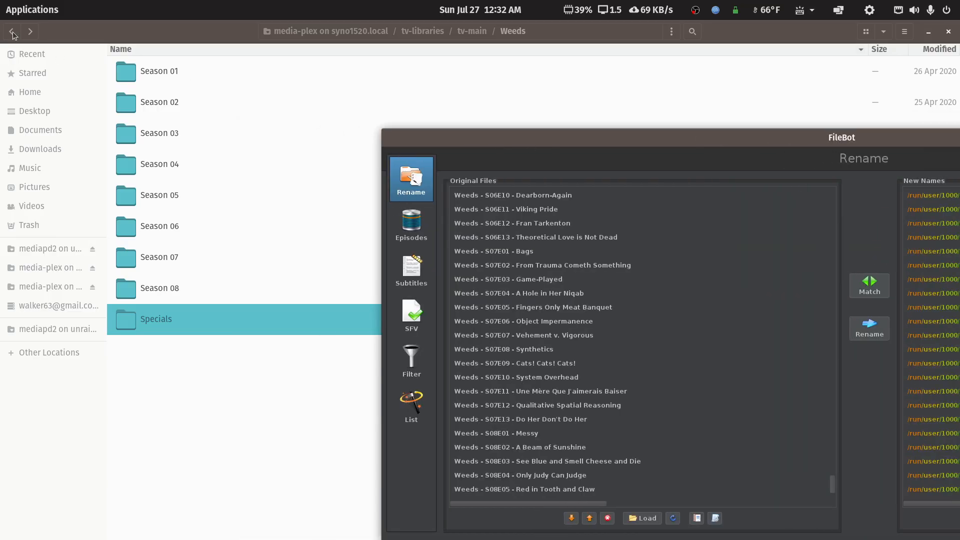
{"action": "left_click", "coordinate": [12, 32]}
{"action": "left_click_drag", "start_coordinate": [959, 138], "coordinate": [862, 64]}
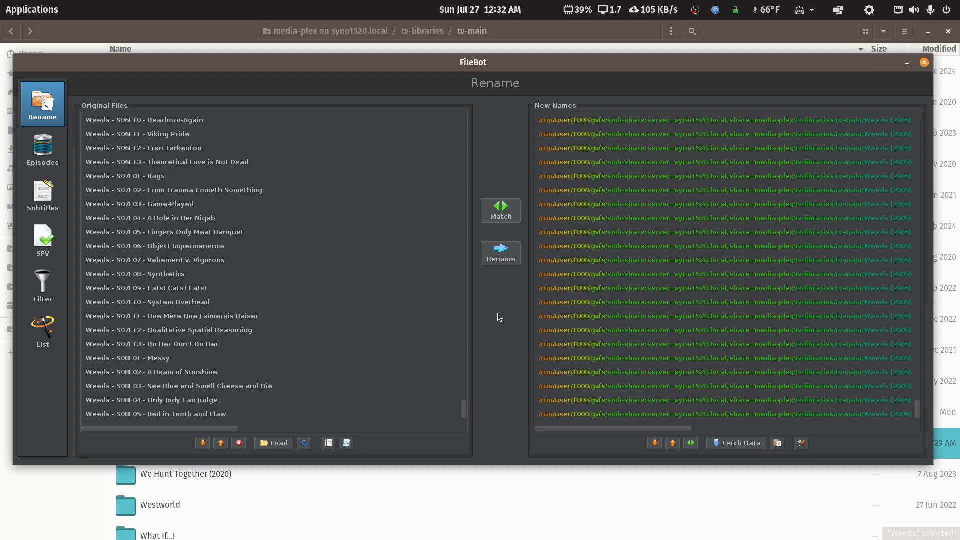
{"action": "left_click", "coordinate": [492, 249]}
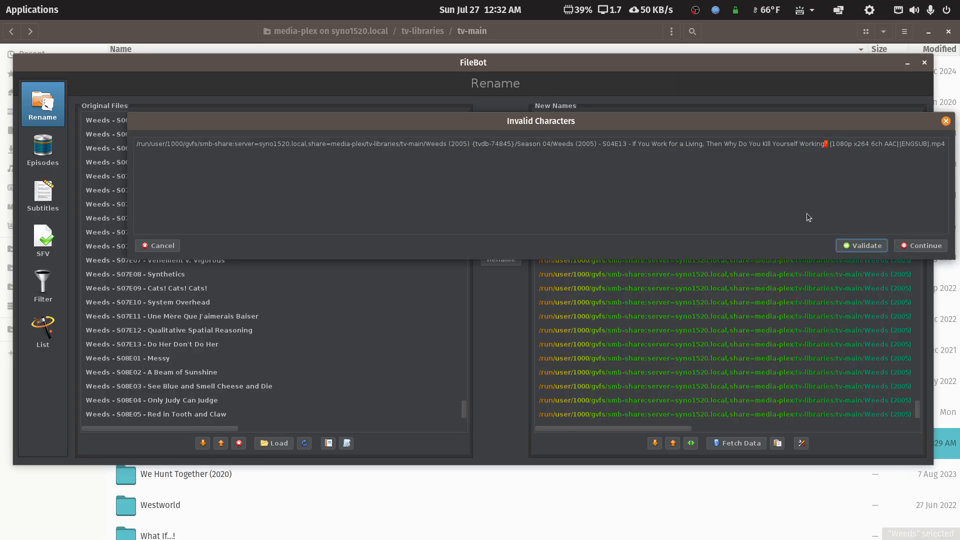
{"action": "left_click", "coordinate": [859, 246]}
{"action": "left_click", "coordinate": [908, 246]}
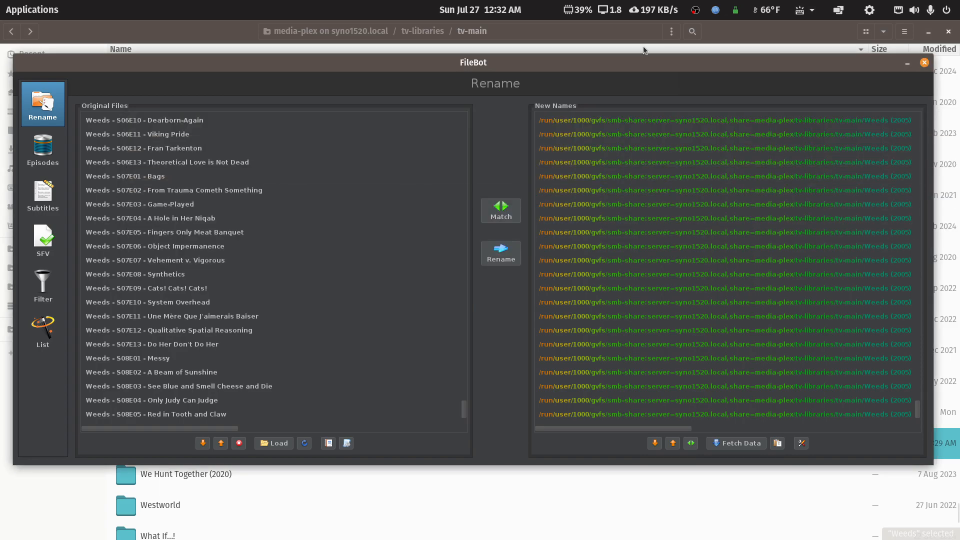
{"action": "double_click", "coordinate": [644, 62]}
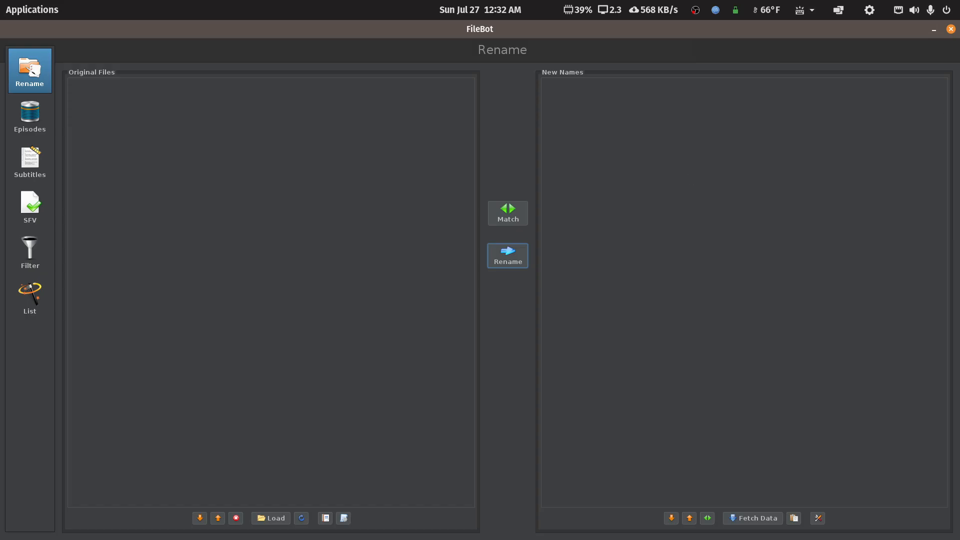
{"action": "left_click", "coordinate": [951, 28]}
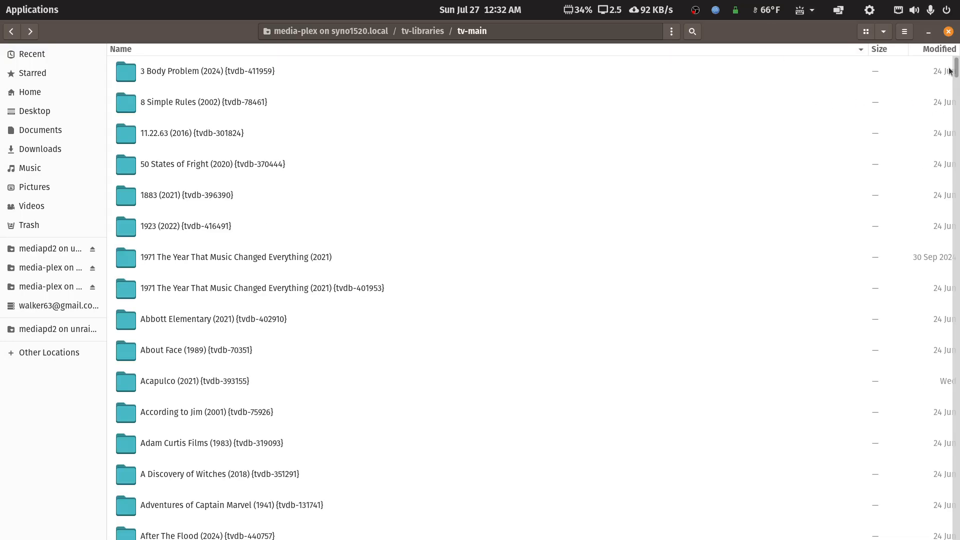
- Open the renamed Weeds (2005) {tvdb-74845} folder and its Season 08 to check the files, then go back
{"action": "left_click_drag", "start_coordinate": [954, 72], "coordinate": [917, 496]}
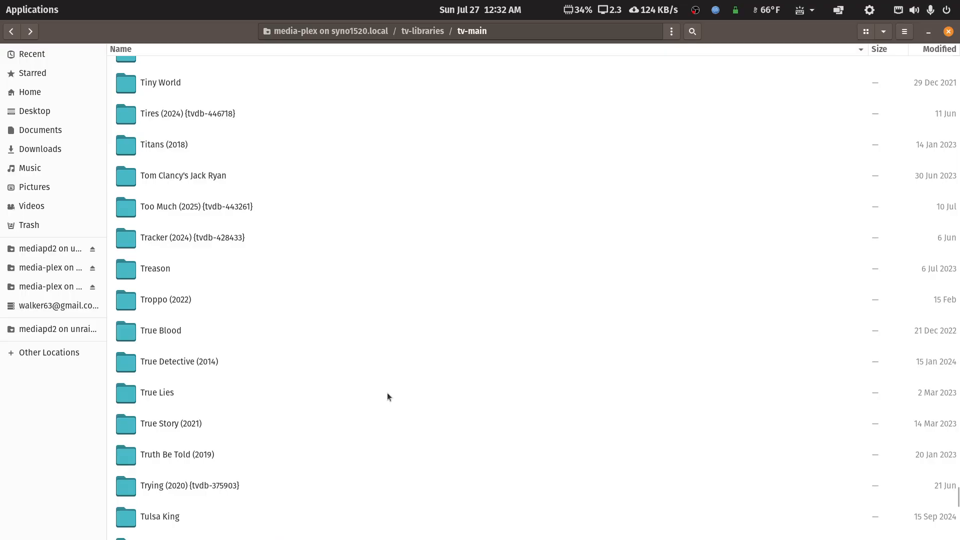
{"action": "scroll", "coordinate": [387, 393], "scroll_direction": "down", "scroll_amount": 20}
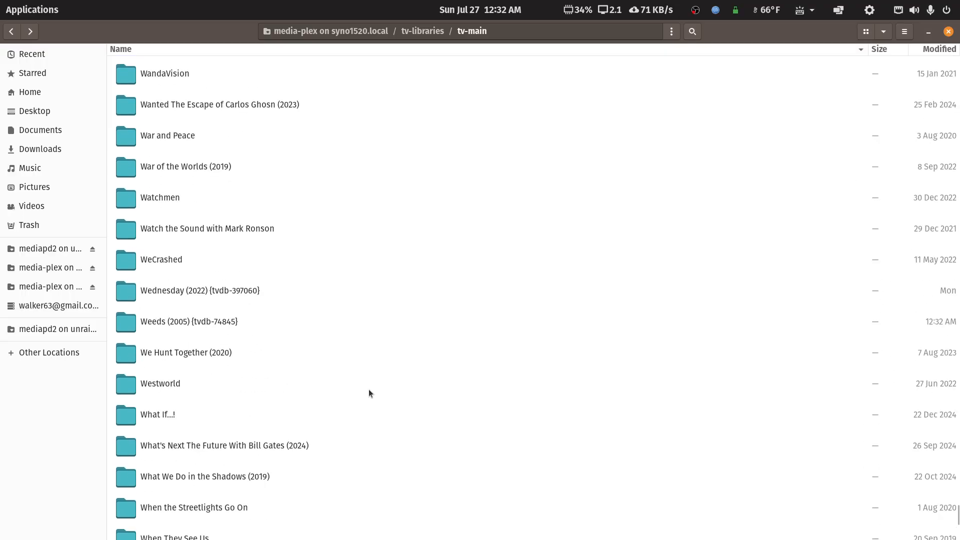
{"action": "double_click", "coordinate": [202, 323]}
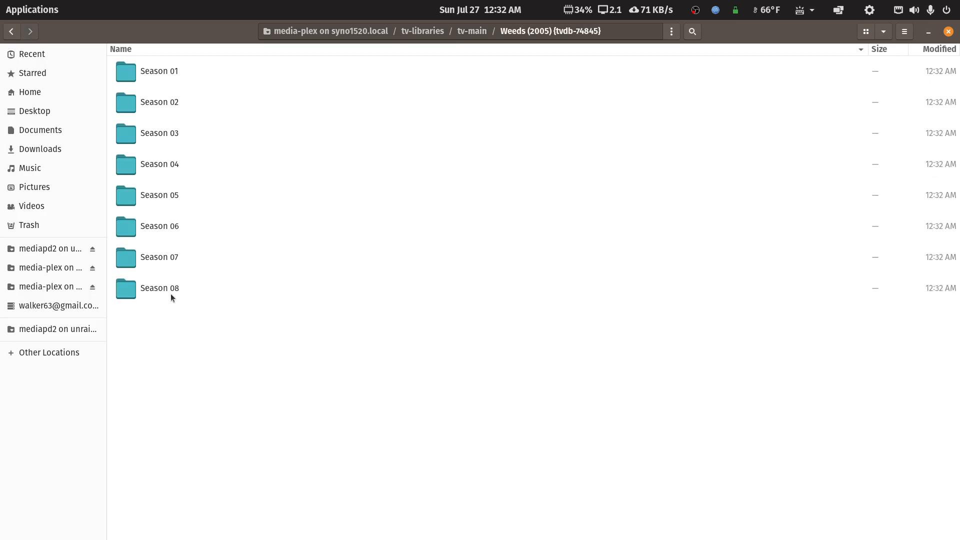
{"action": "double_click", "coordinate": [173, 293]}
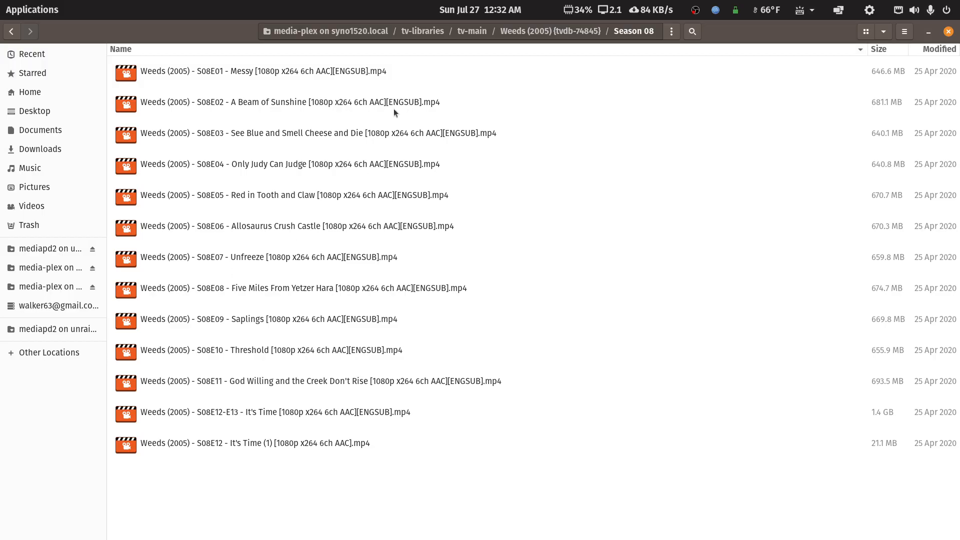
{"action": "left_click", "coordinate": [11, 33]}
{"action": "left_click", "coordinate": [11, 33]}
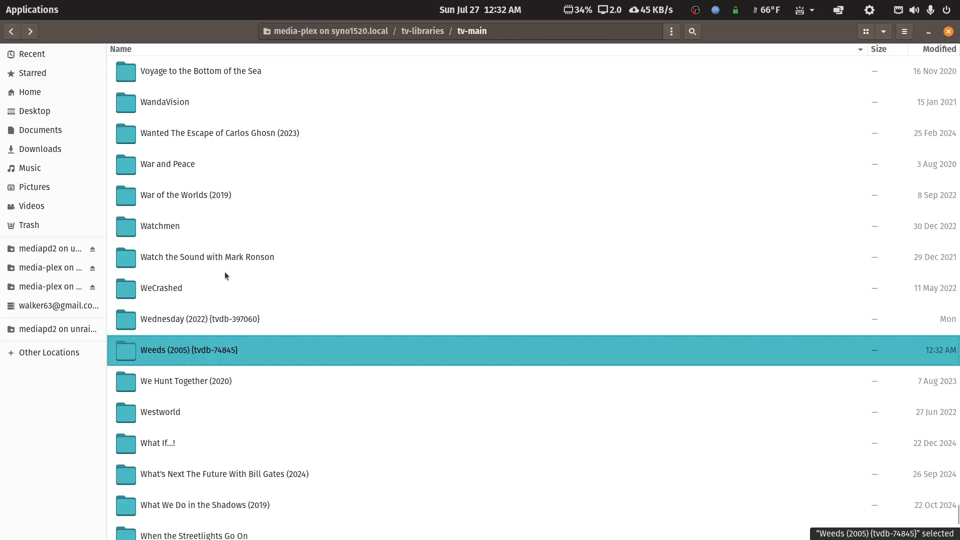
- Open the Vikings (2013) {tvdb-260449} folder and its Season 06 to check the renamed files
{"action": "scroll", "coordinate": [236, 294], "scroll_direction": "down", "scroll_amount": 2}
{"action": "scroll", "coordinate": [236, 294], "scroll_direction": "up", "scroll_amount": 4}
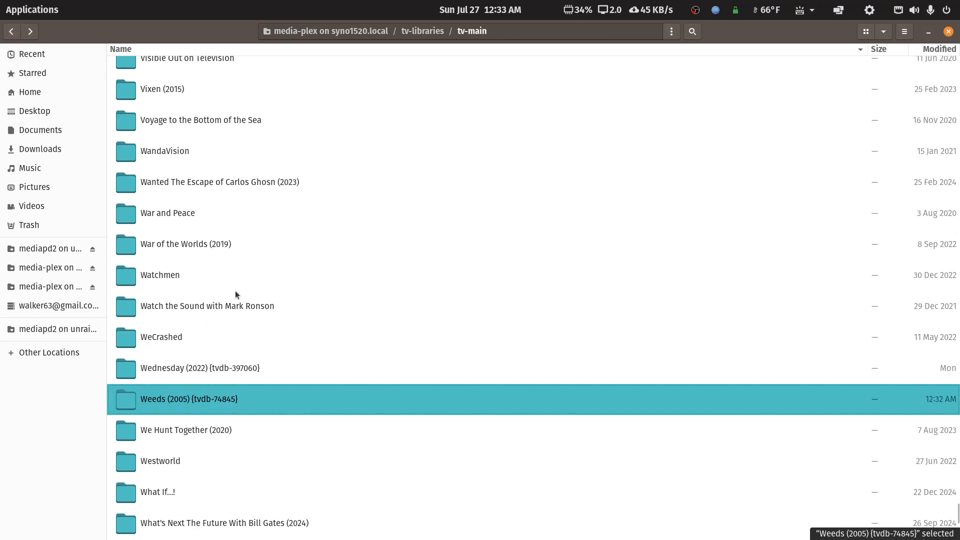
{"action": "scroll", "coordinate": [236, 294], "scroll_direction": "up", "scroll_amount": 2}
{"action": "scroll", "coordinate": [236, 294], "scroll_direction": "down", "scroll_amount": 2}
{"action": "scroll", "coordinate": [236, 294], "scroll_direction": "up", "scroll_amount": 4}
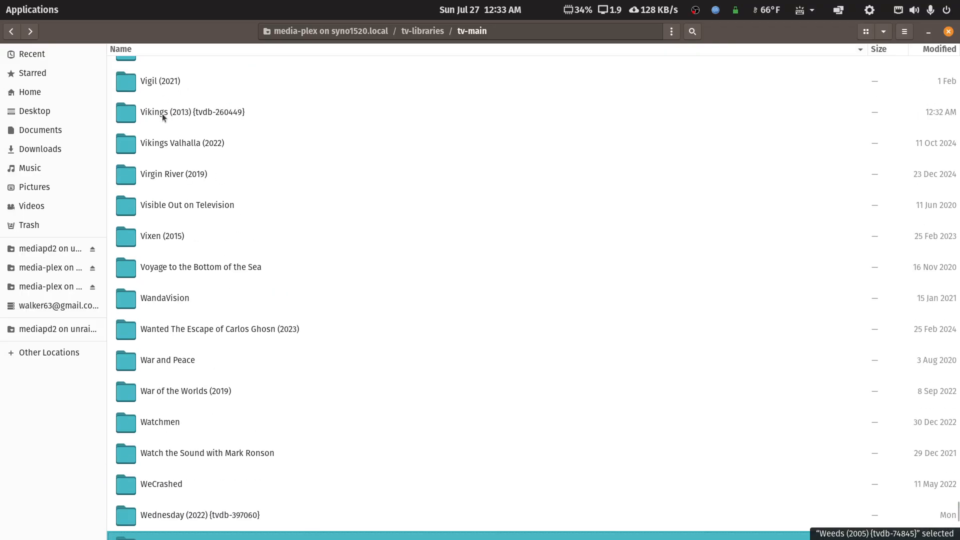
{"action": "double_click", "coordinate": [204, 113]}
{"action": "double_click", "coordinate": [130, 260]}
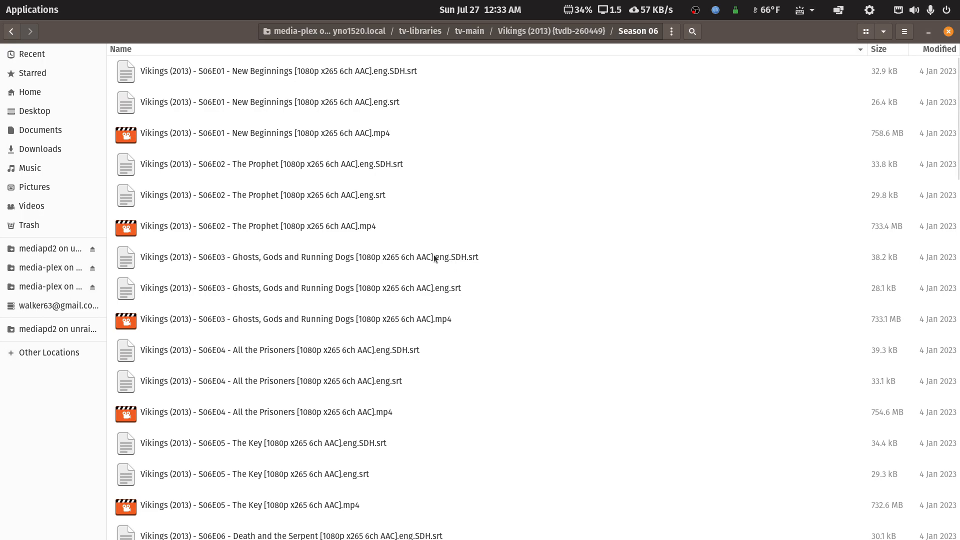
- Go back up to the tv-main folder and restore the file manager to a smaller window, moving it up
{"action": "left_click", "coordinate": [12, 32]}
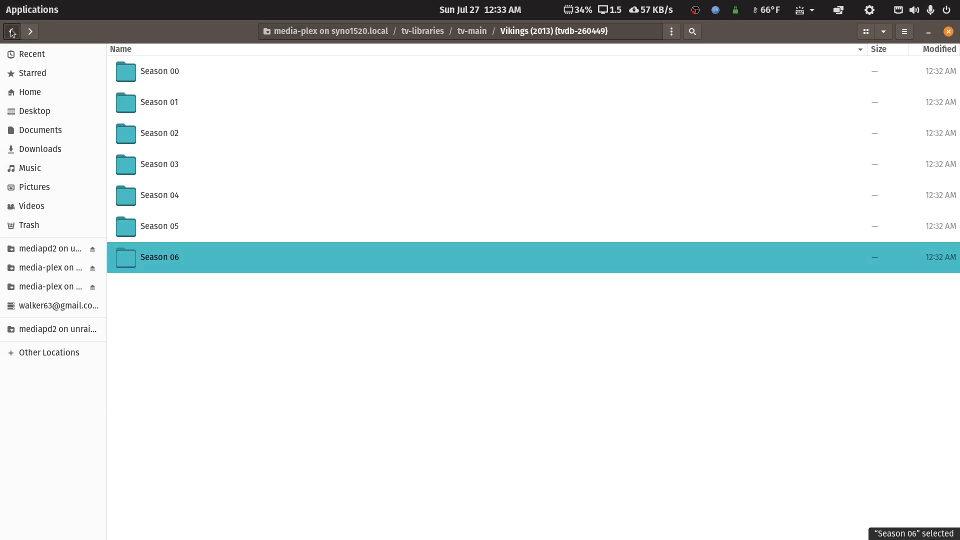
{"action": "left_click", "coordinate": [11, 32]}
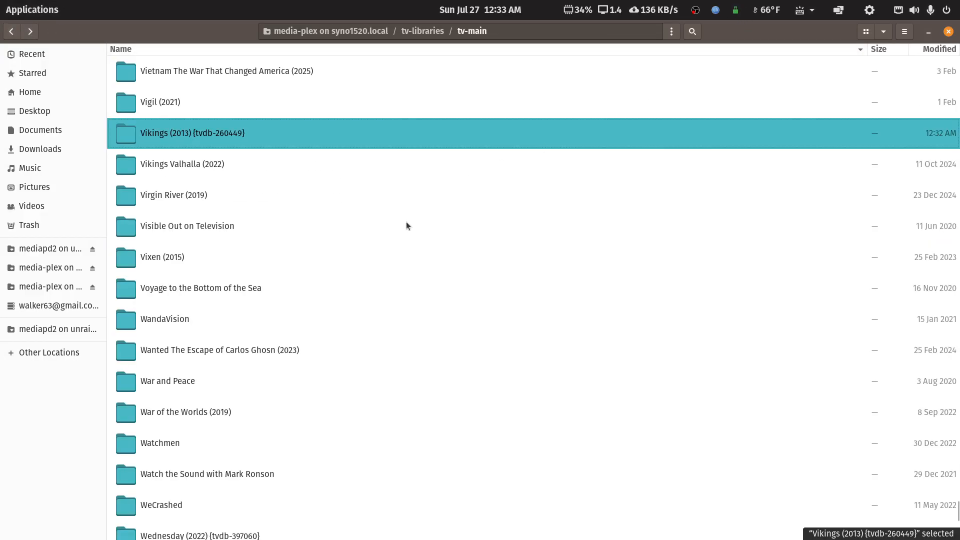
{"action": "double_click", "coordinate": [731, 33]}
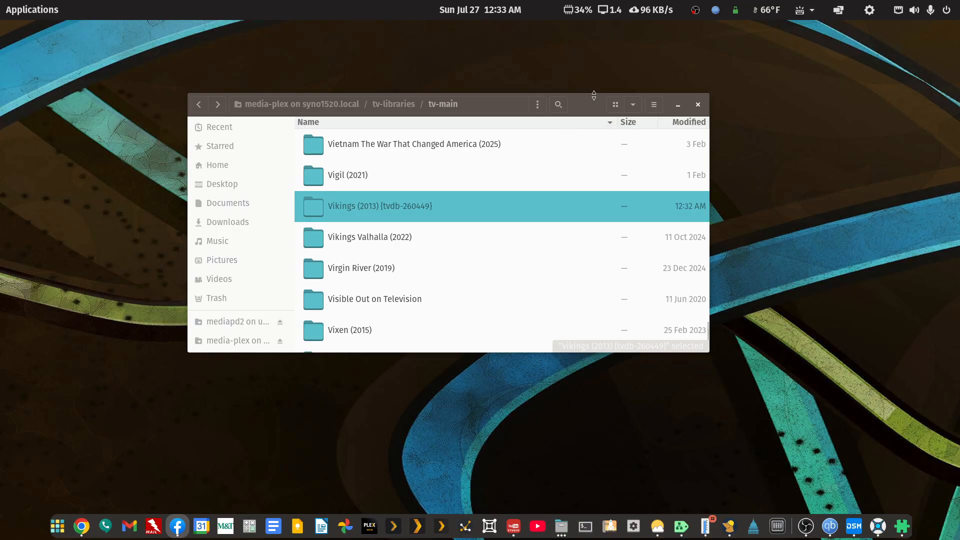
{"action": "left_click_drag", "start_coordinate": [583, 103], "coordinate": [577, 71]}
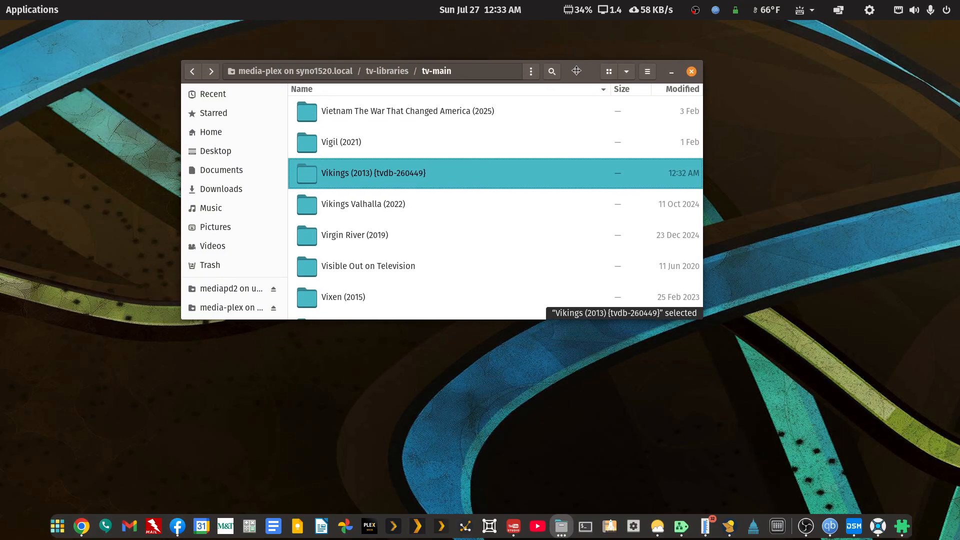
- Open the Vikings (2013) {tvdb-260449} Season 00 folder to view its files, go back, and copy the Season 00 folder
{"action": "double_click", "coordinate": [346, 175]}
{"action": "double_click", "coordinate": [351, 123]}
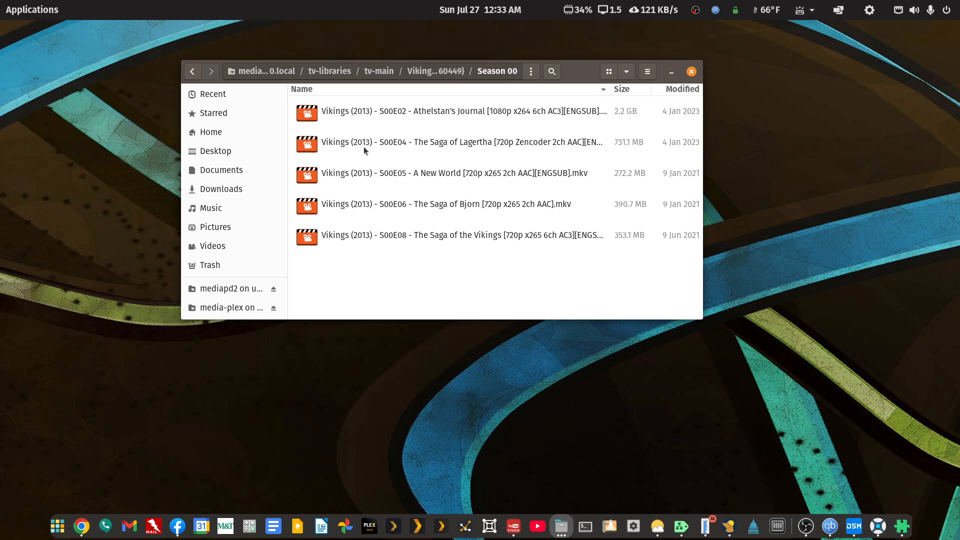
{"action": "left_click", "coordinate": [192, 71]}
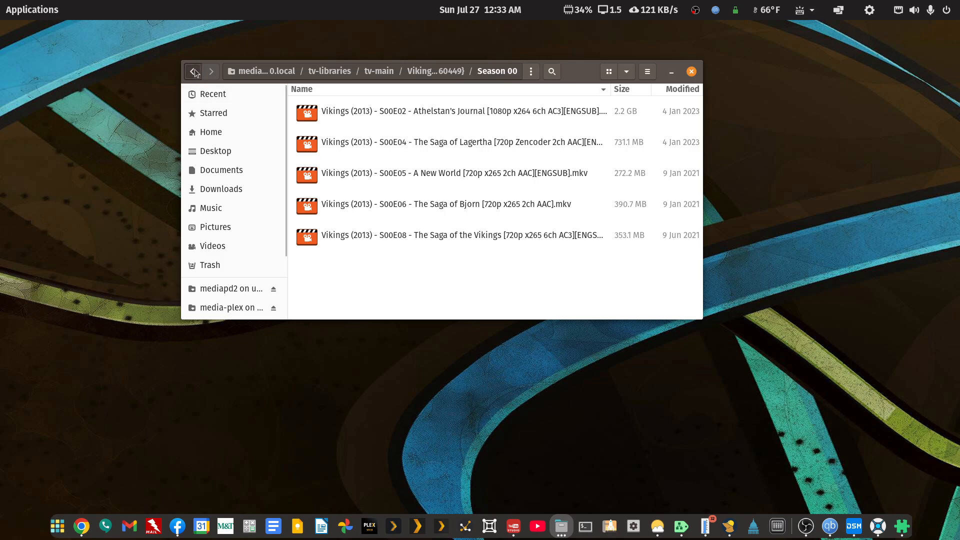
{"action": "right_click", "coordinate": [331, 112]}
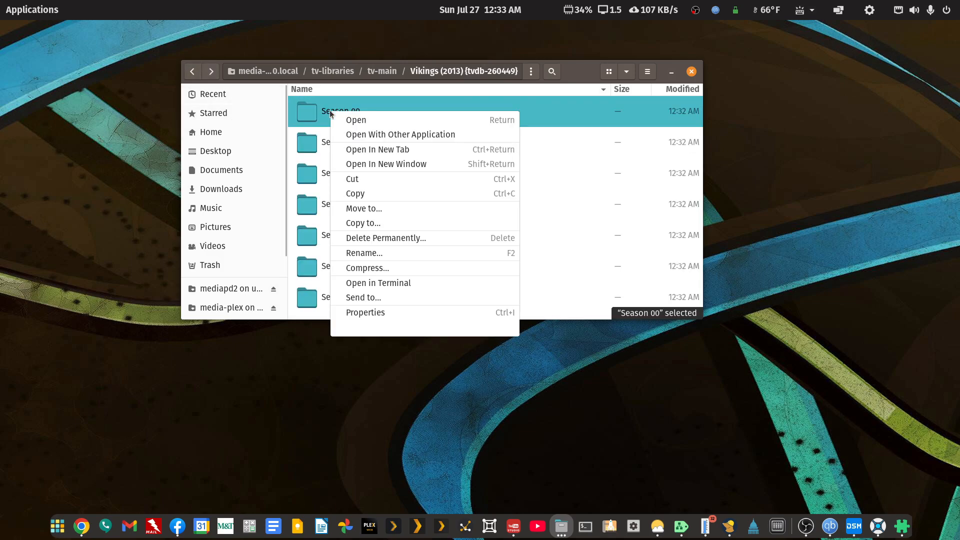
{"action": "left_click", "coordinate": [363, 194]}
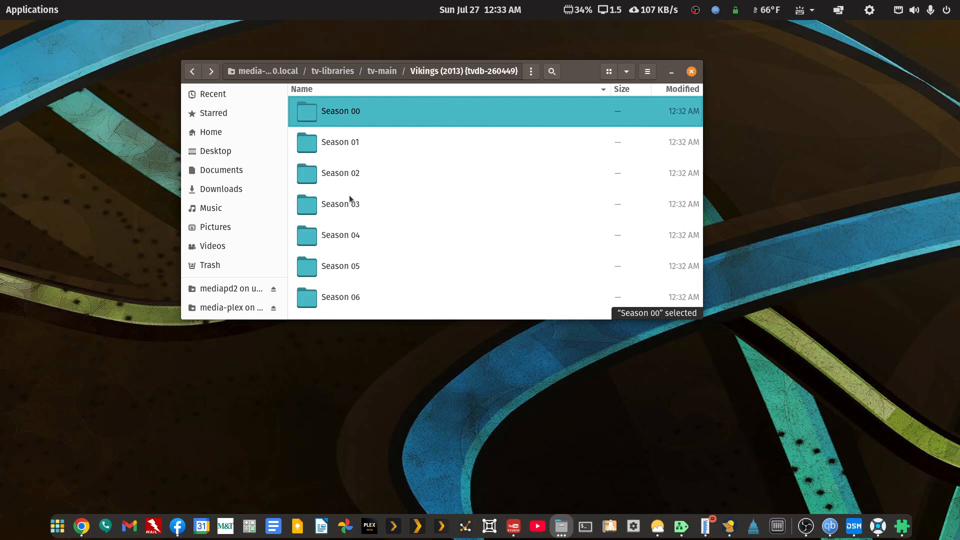
- Open Home in a new tab, enter the This is PopOS folder, paste the Season 00 folder there and show the copy progress
{"action": "right_click", "coordinate": [212, 133]}
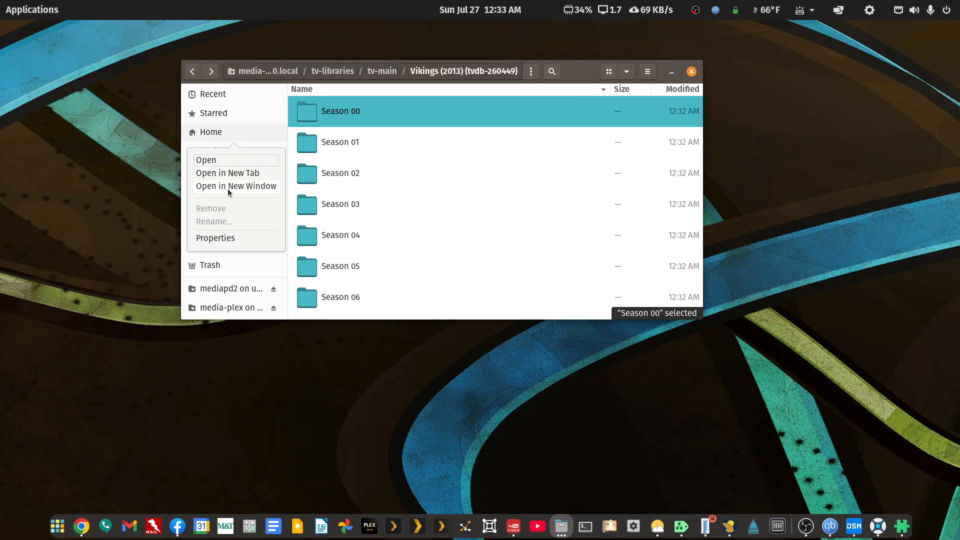
{"action": "left_click", "coordinate": [234, 173]}
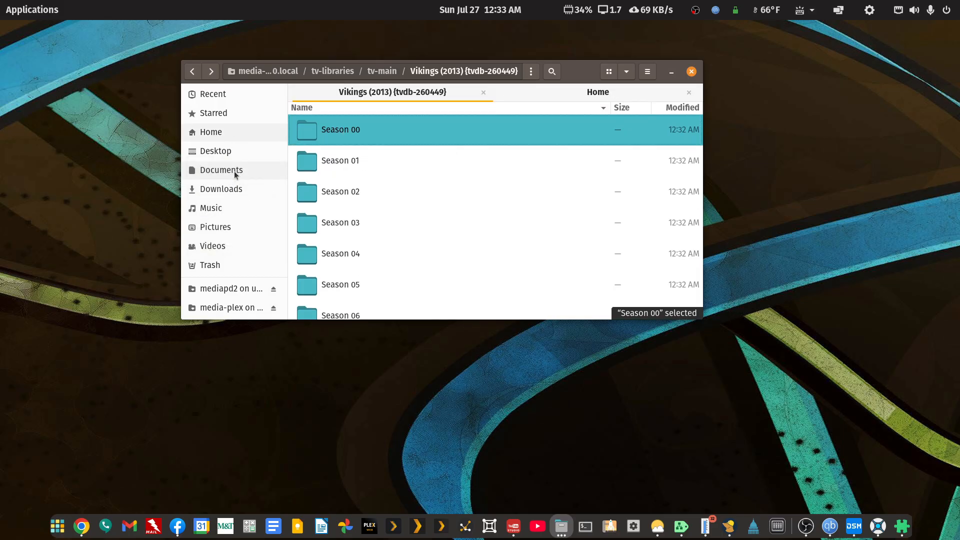
{"action": "double_click", "coordinate": [578, 75]}
{"action": "left_click", "coordinate": [775, 52]}
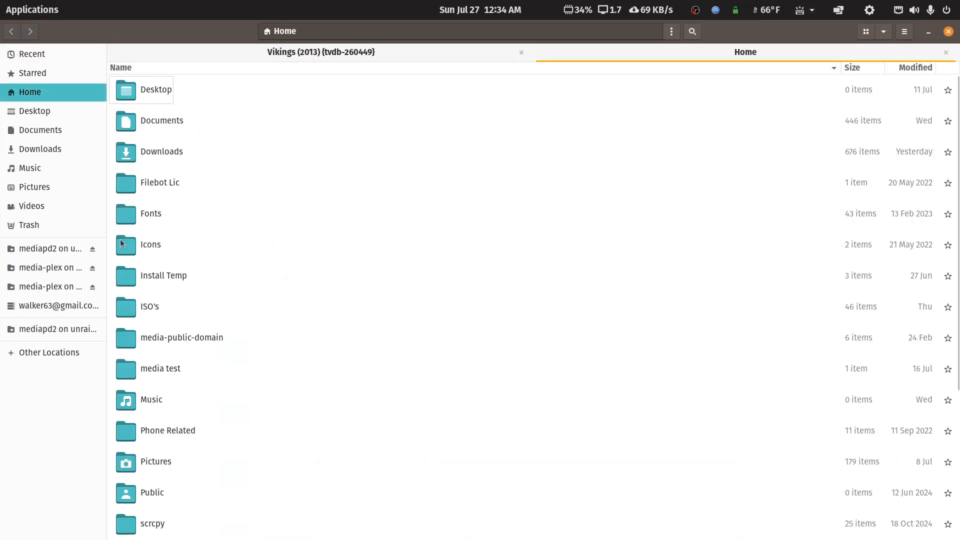
{"action": "scroll", "coordinate": [170, 347], "scroll_direction": "down", "scroll_amount": 5}
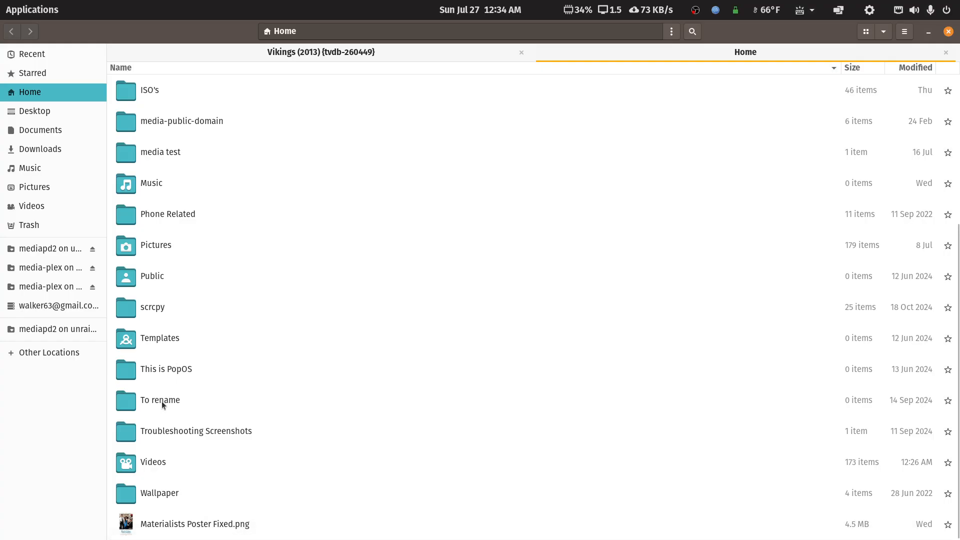
{"action": "double_click", "coordinate": [161, 369]}
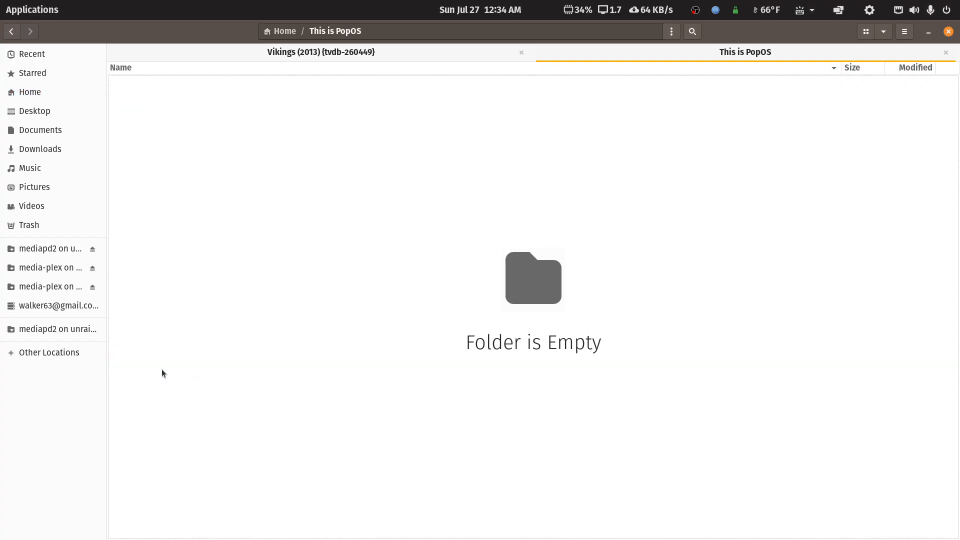
{"action": "right_click", "coordinate": [277, 237]}
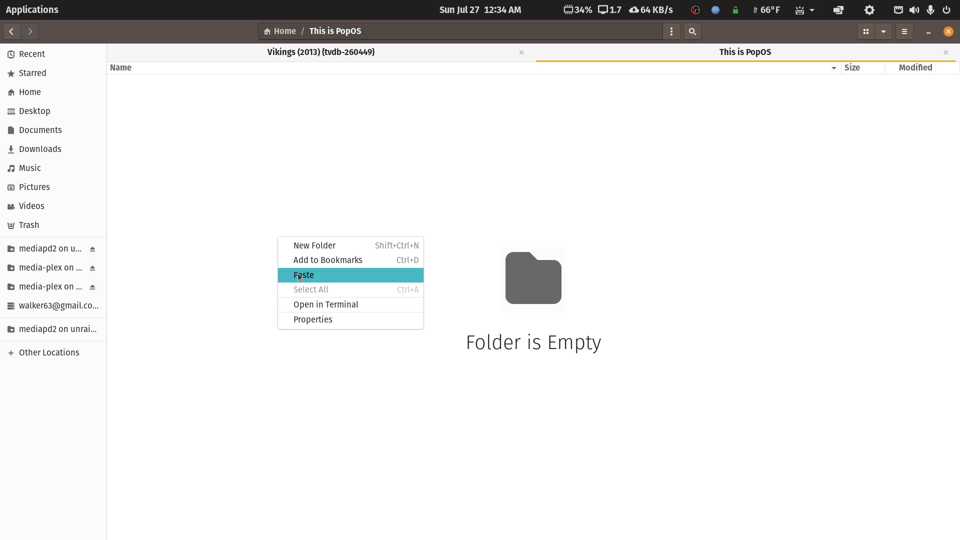
{"action": "left_click", "coordinate": [298, 275]}
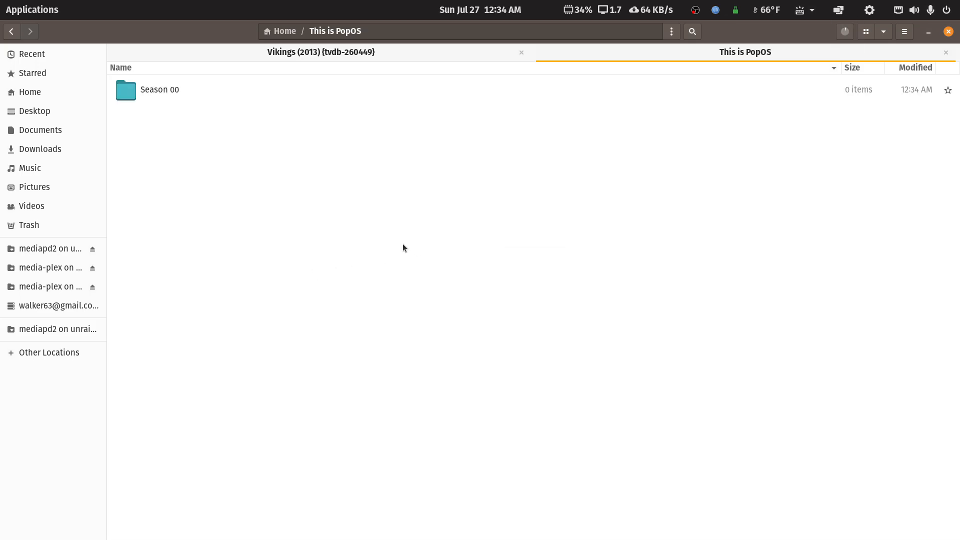
{"action": "left_click", "coordinate": [844, 32]}
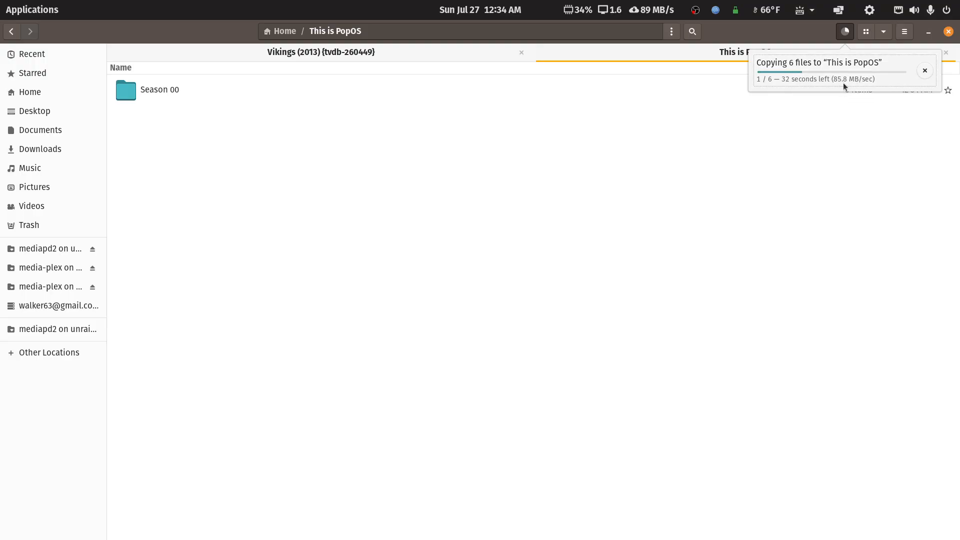
- Calculate 86 × 8 in the Calculator, then close it
{"action": "mouse_move", "coordinate": [514, 539]}
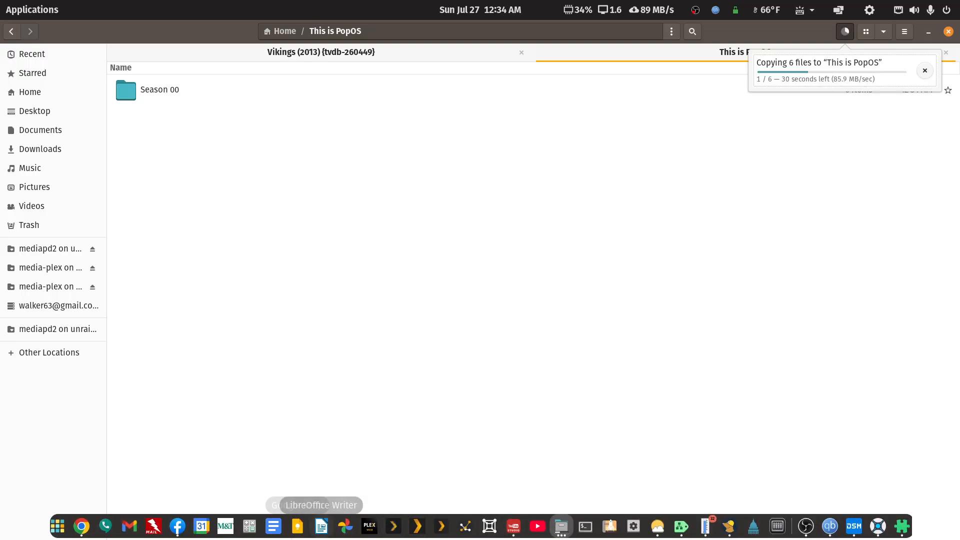
{"action": "left_click", "coordinate": [251, 531]}
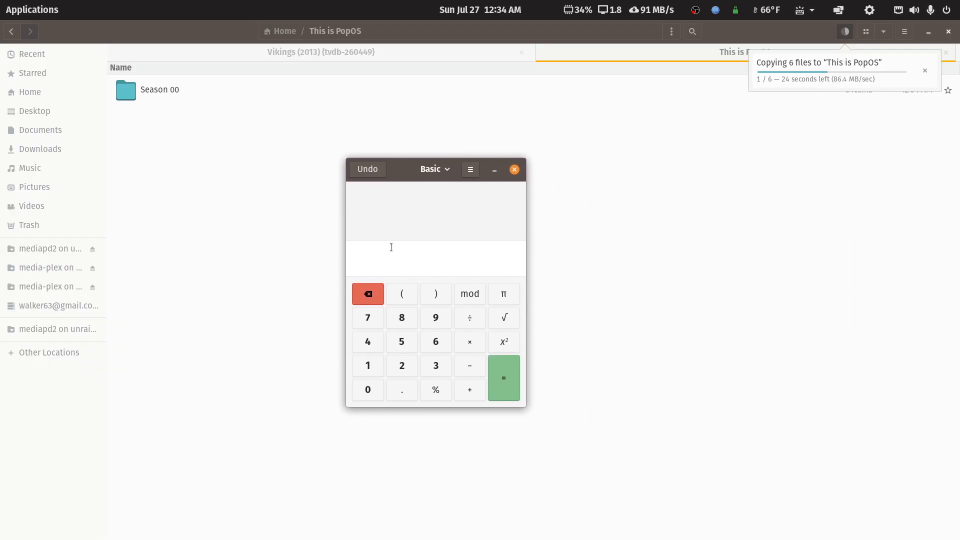
{"action": "left_click", "coordinate": [402, 320]}
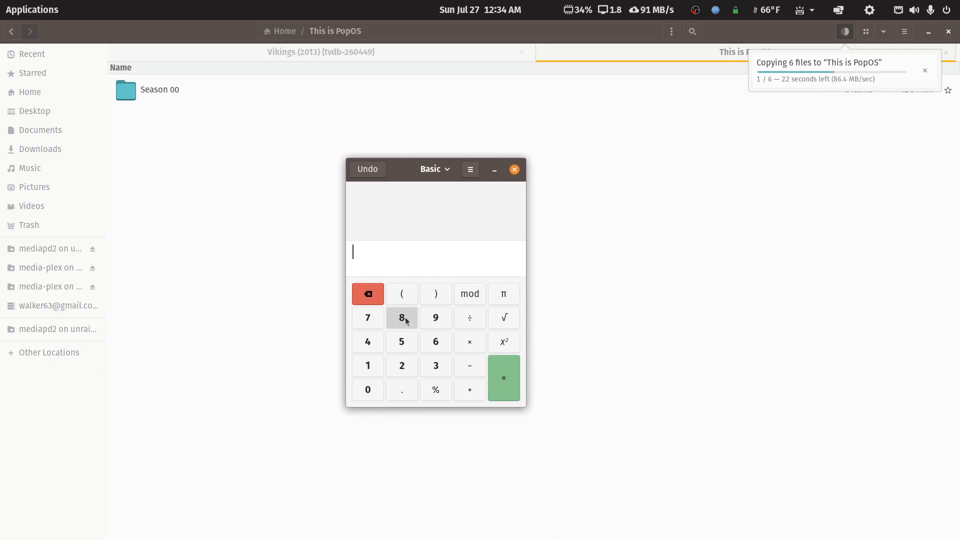
{"action": "left_click", "coordinate": [436, 344]}
{"action": "left_click", "coordinate": [470, 342]}
{"action": "left_click", "coordinate": [414, 326]}
{"action": "left_click", "coordinate": [510, 382]}
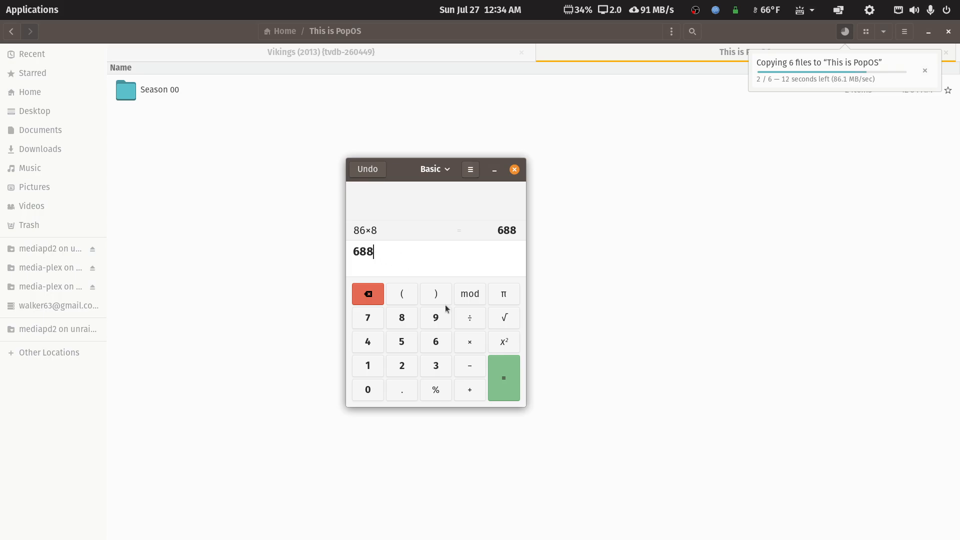
{"action": "left_click", "coordinate": [514, 171]}
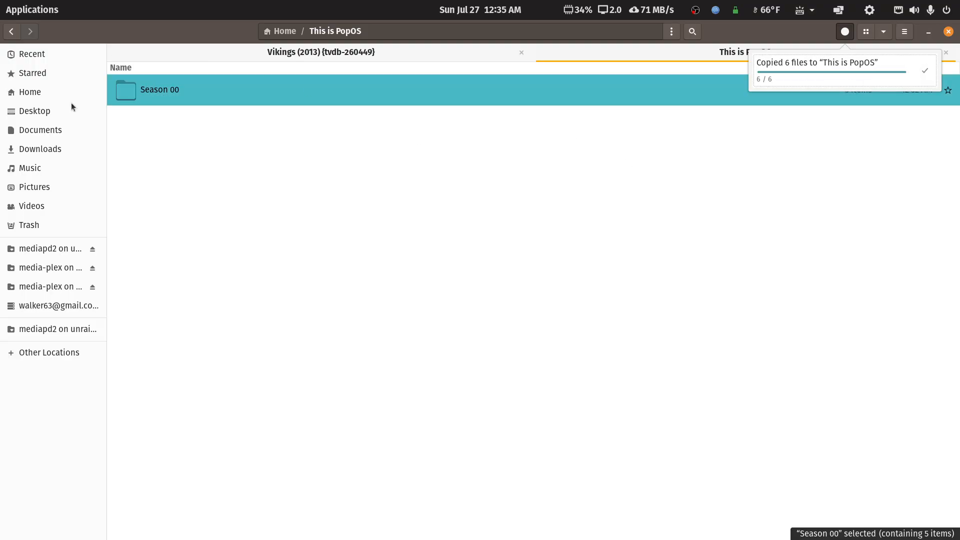
- Delete the copied Season 00 folder from This is PopOS and minimize the file manager
{"action": "key", "text": "Delete"}
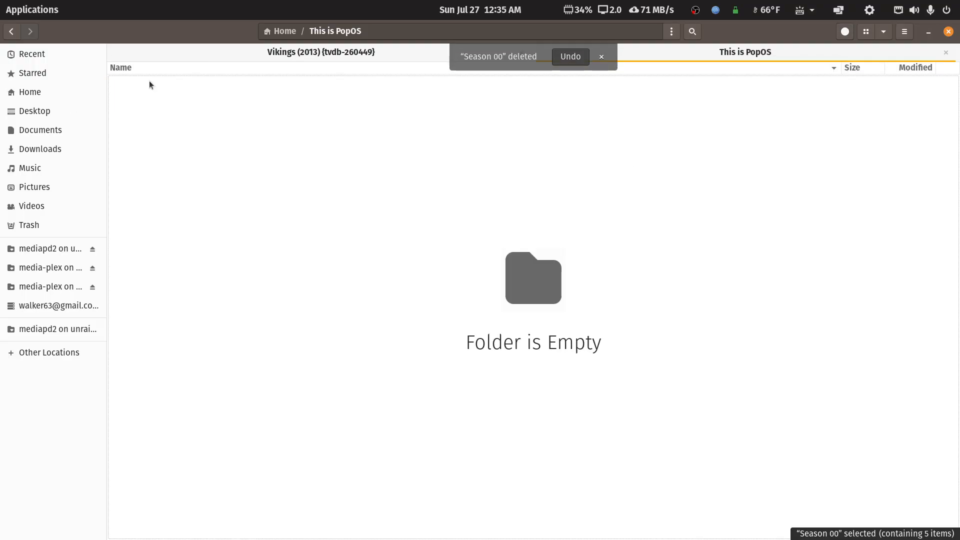
{"action": "left_click", "coordinate": [929, 32]}
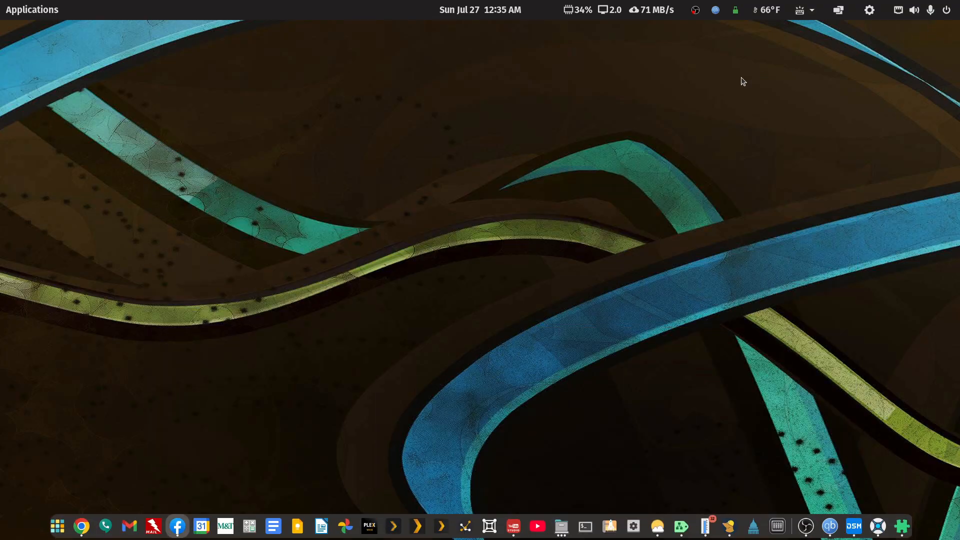
- Open the syno1019 Synology DiskStation window, close Package Center and maximize the window
{"action": "left_click", "coordinate": [856, 529]}
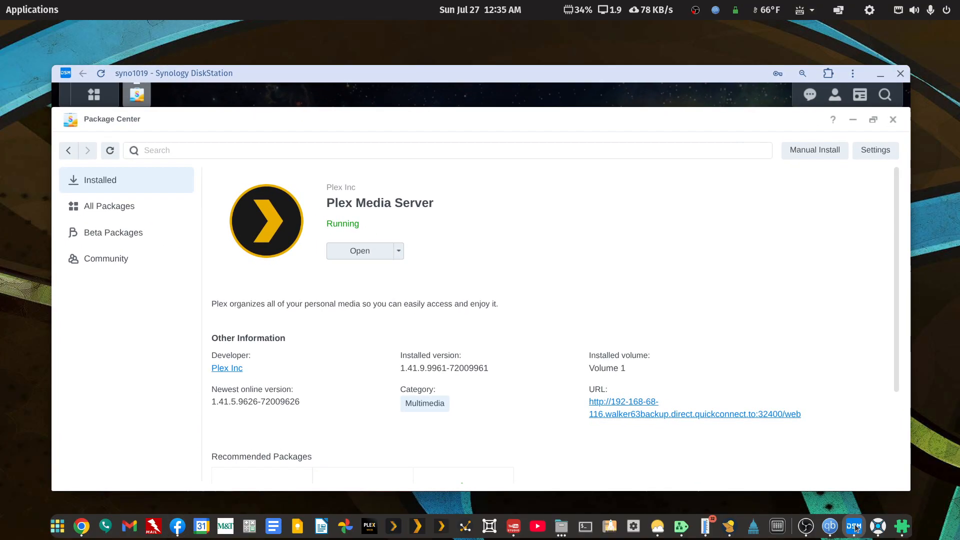
{"action": "left_click", "coordinate": [894, 121]}
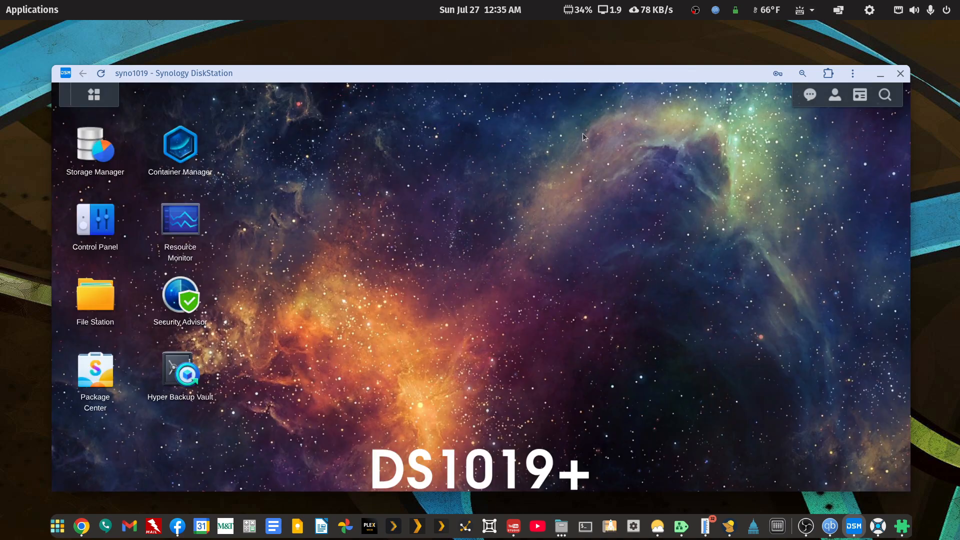
{"action": "double_click", "coordinate": [557, 76]}
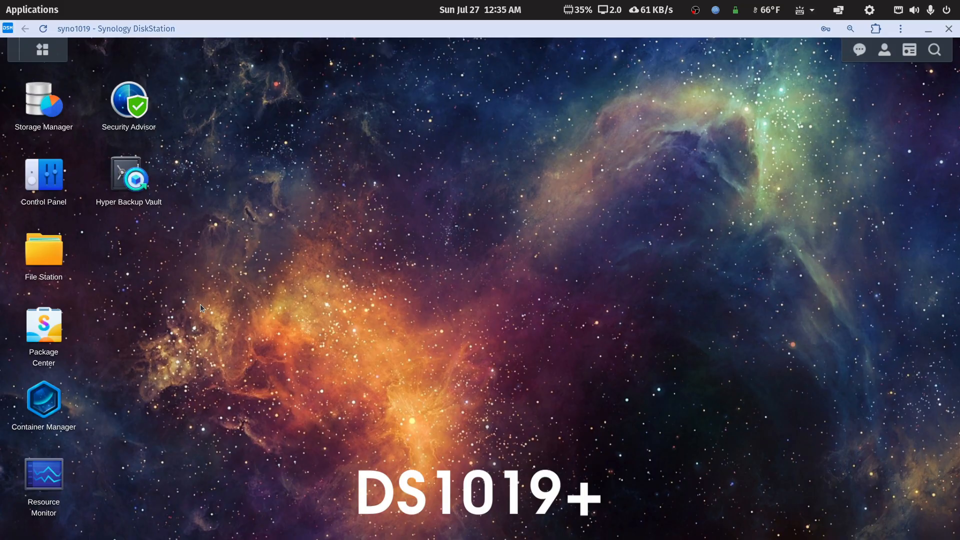
- Open Control Panel's Network settings and look through its tabs
{"action": "left_click", "coordinate": [45, 188]}
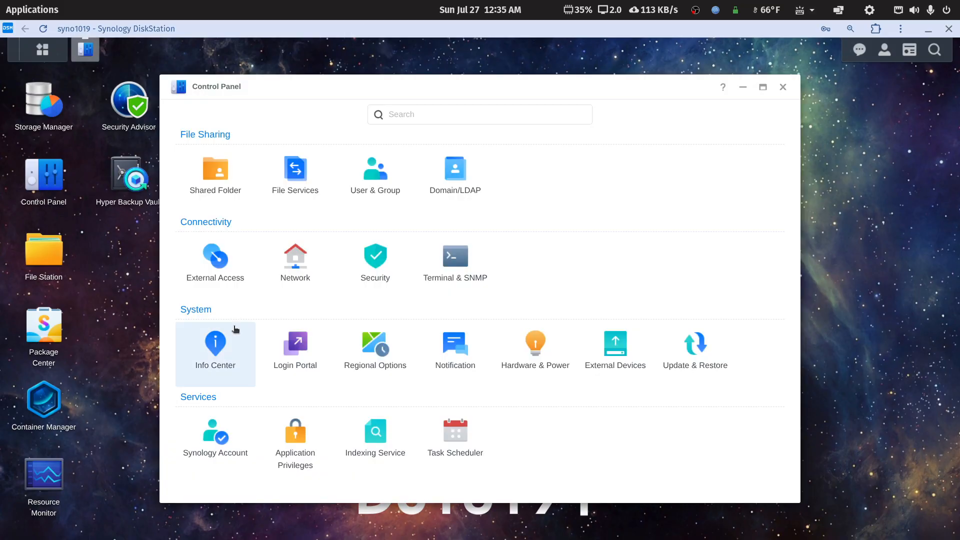
{"action": "left_click", "coordinate": [294, 256]}
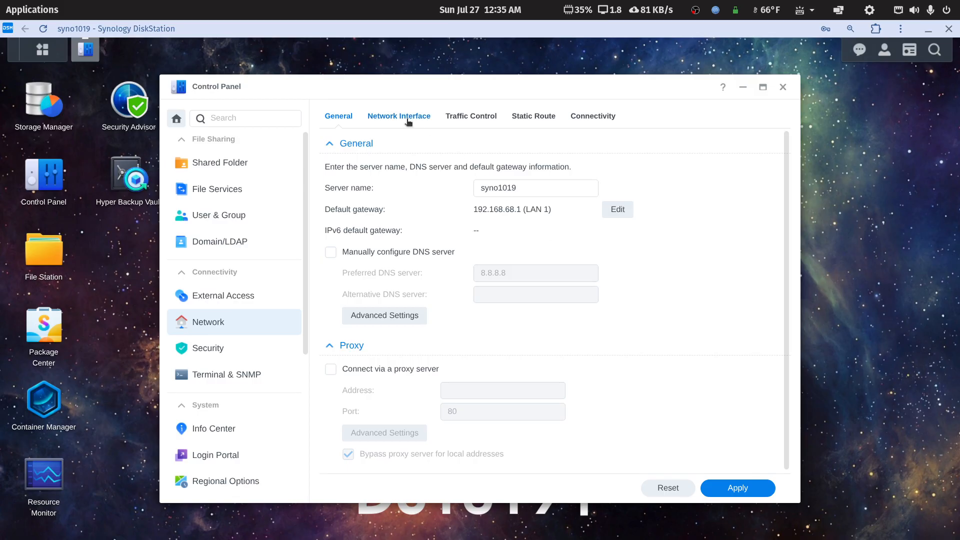
{"action": "left_click", "coordinate": [591, 118]}
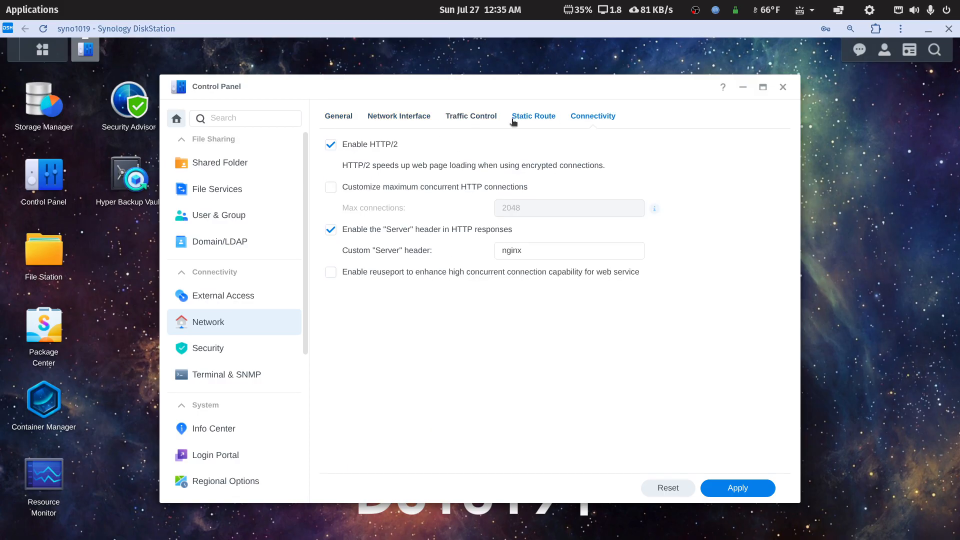
{"action": "left_click", "coordinate": [481, 118]}
{"action": "left_click", "coordinate": [413, 119]}
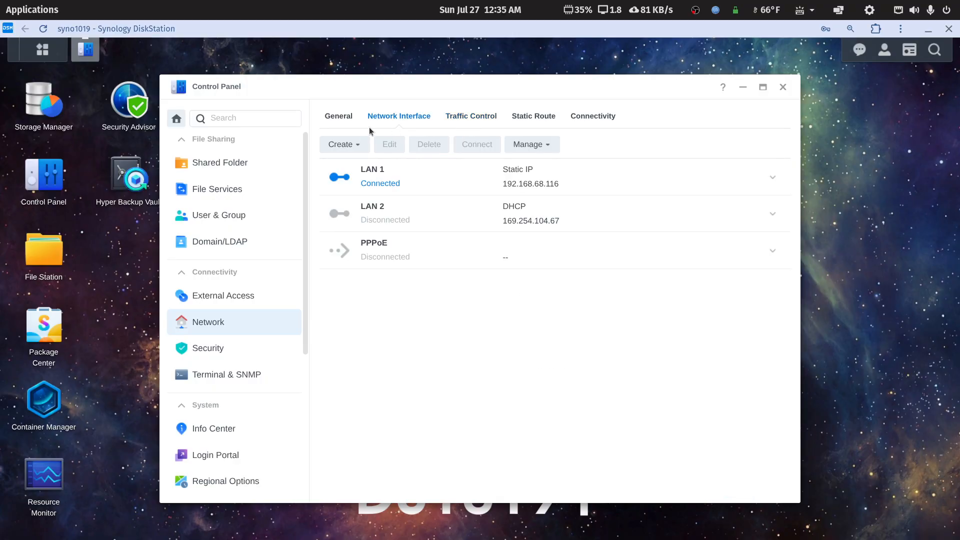
{"action": "left_click", "coordinate": [339, 116]}
{"action": "double_click", "coordinate": [501, 84]}
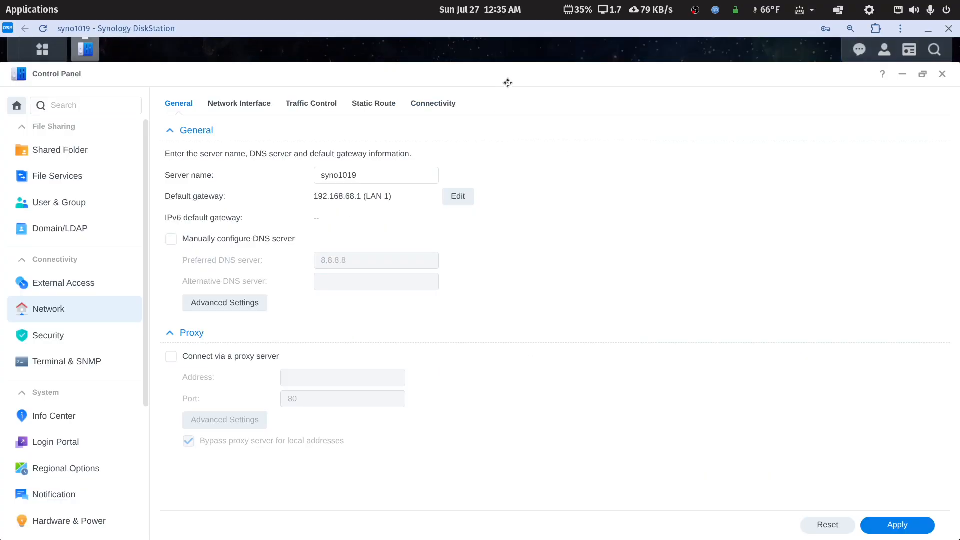
- Open the SMB advanced settings under File Services and review the minimum SMB protocol options
{"action": "left_click", "coordinate": [36, 175]}
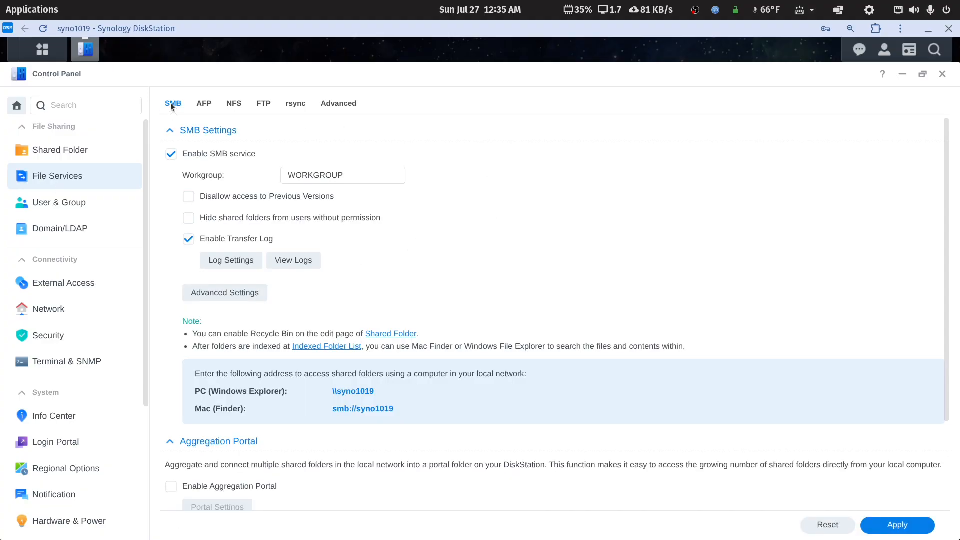
{"action": "left_click", "coordinate": [225, 293]}
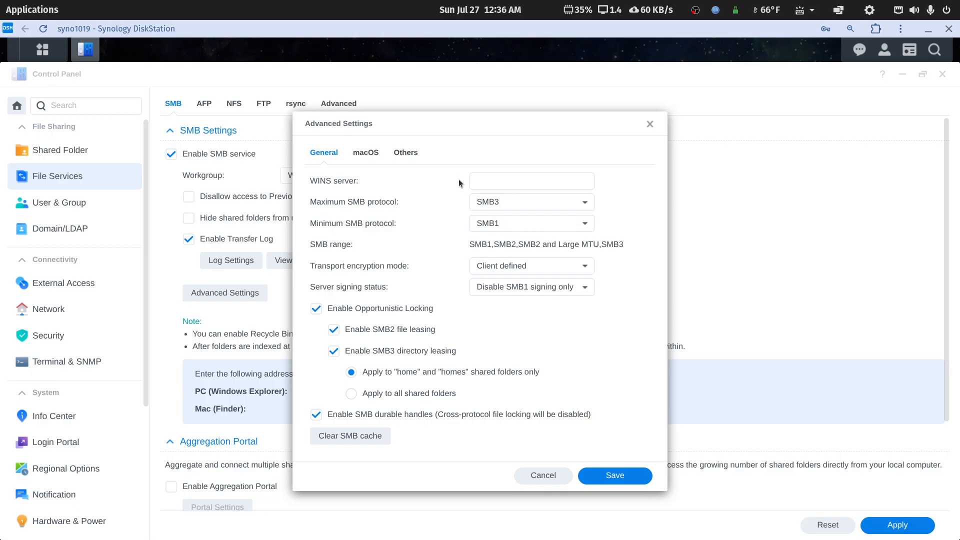
{"action": "left_click", "coordinate": [584, 225]}
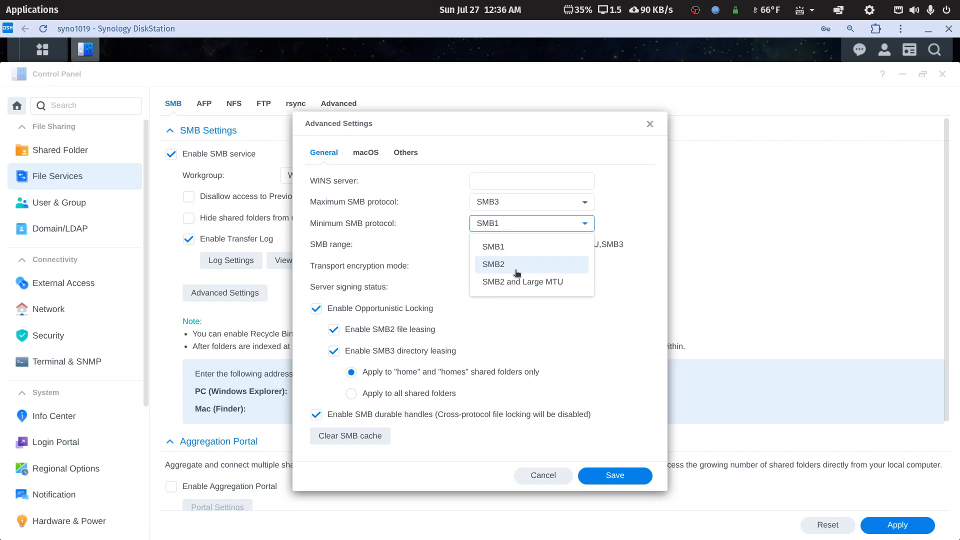
{"action": "left_click", "coordinate": [628, 221]}
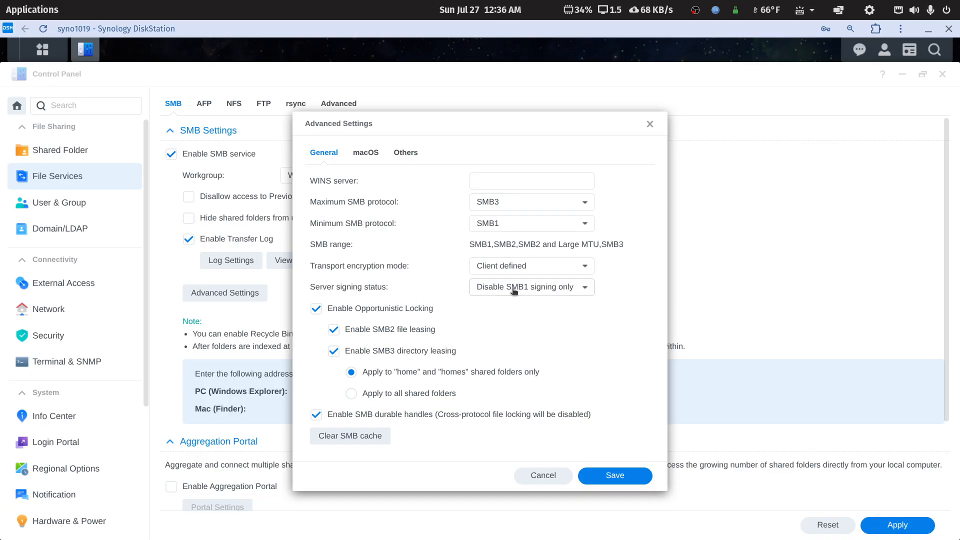
- Check the server signing status options, save the SMB advanced settings, and close Control Panel and the DiskStation window
{"action": "left_click", "coordinate": [587, 290]}
{"action": "left_click", "coordinate": [587, 289]}
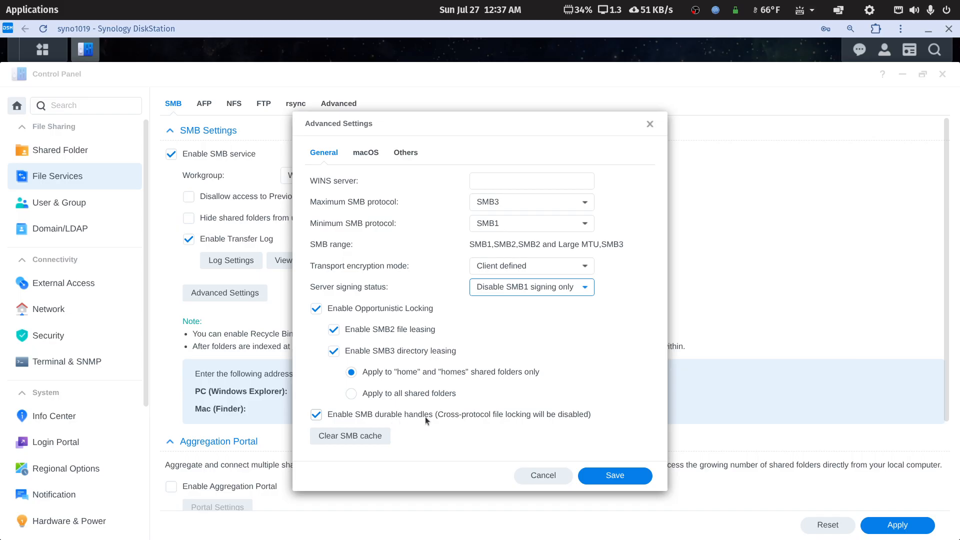
{"action": "left_click", "coordinate": [618, 476]}
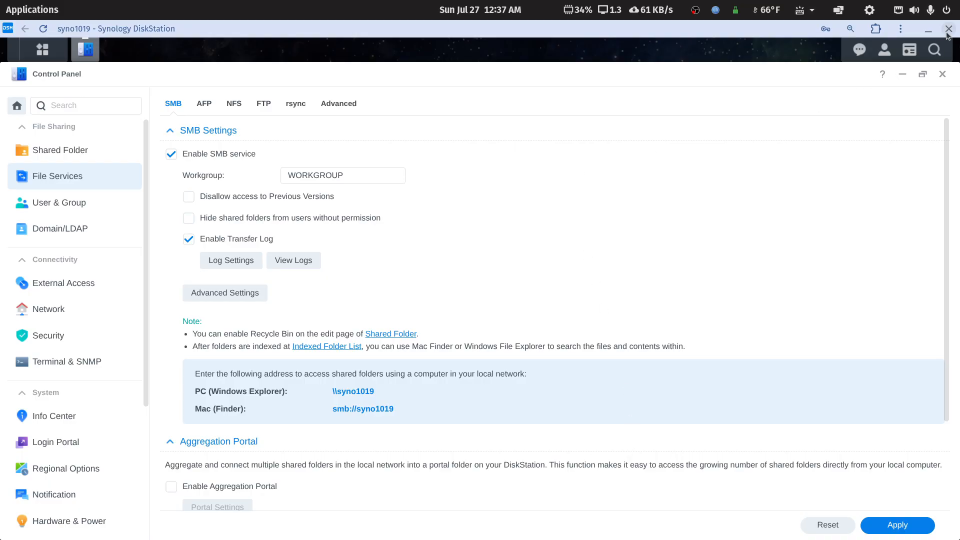
{"action": "left_click", "coordinate": [942, 74]}
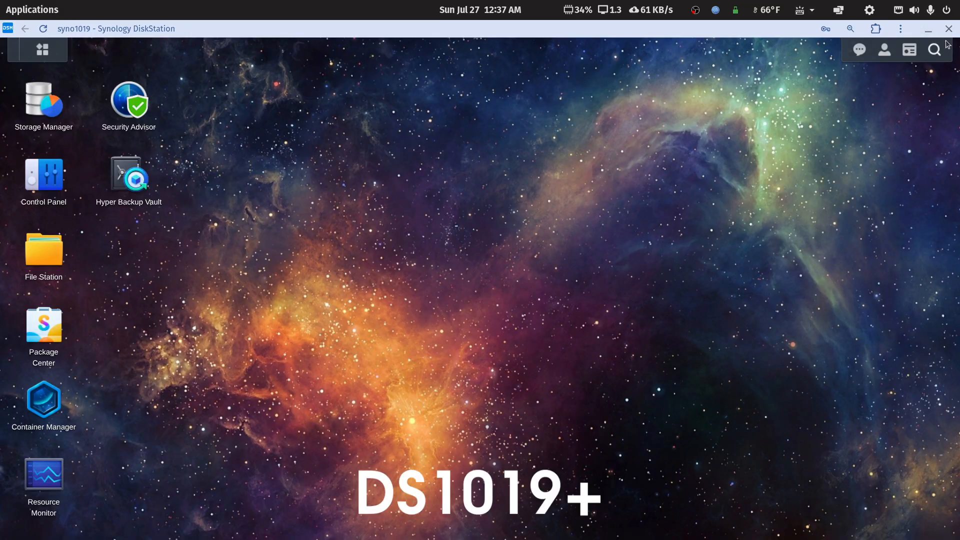
{"action": "left_click", "coordinate": [949, 28]}
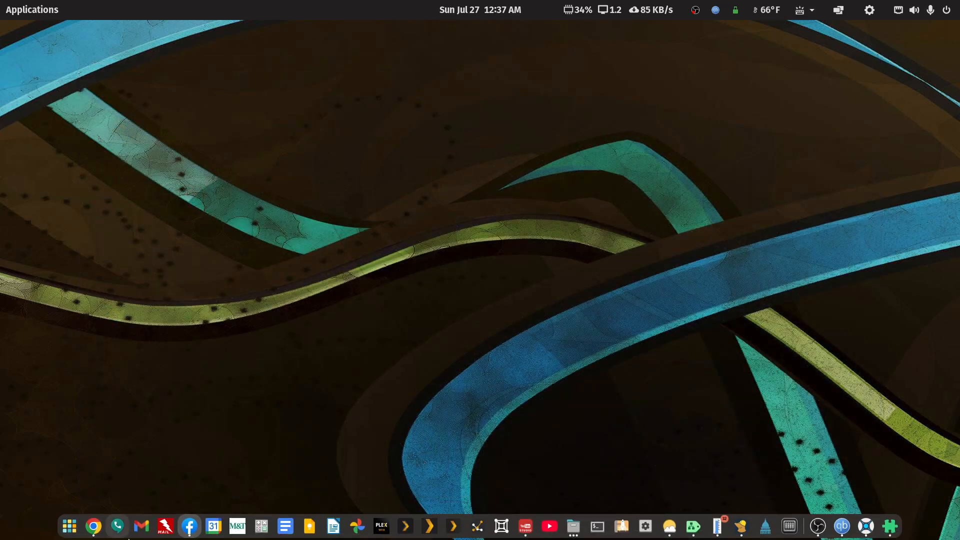
- Open a new Chrome window and search Google for youtube will spacerex
{"action": "right_click", "coordinate": [93, 526]}
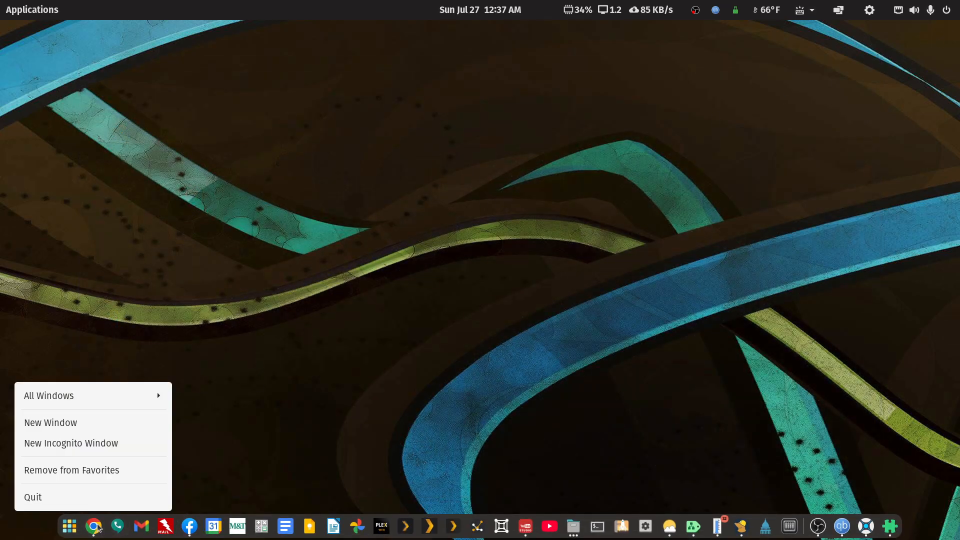
{"action": "left_click", "coordinate": [77, 422]}
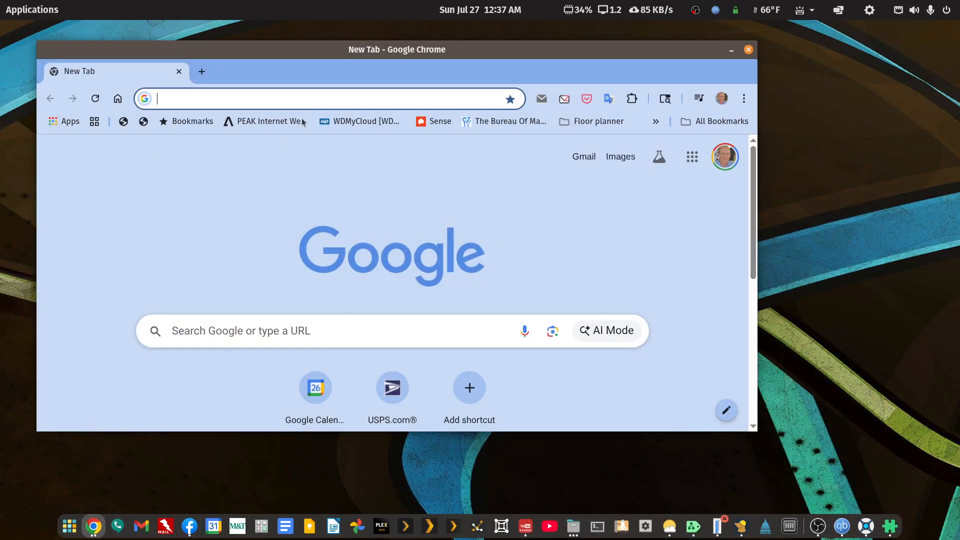
{"action": "left_click", "coordinate": [347, 324]}
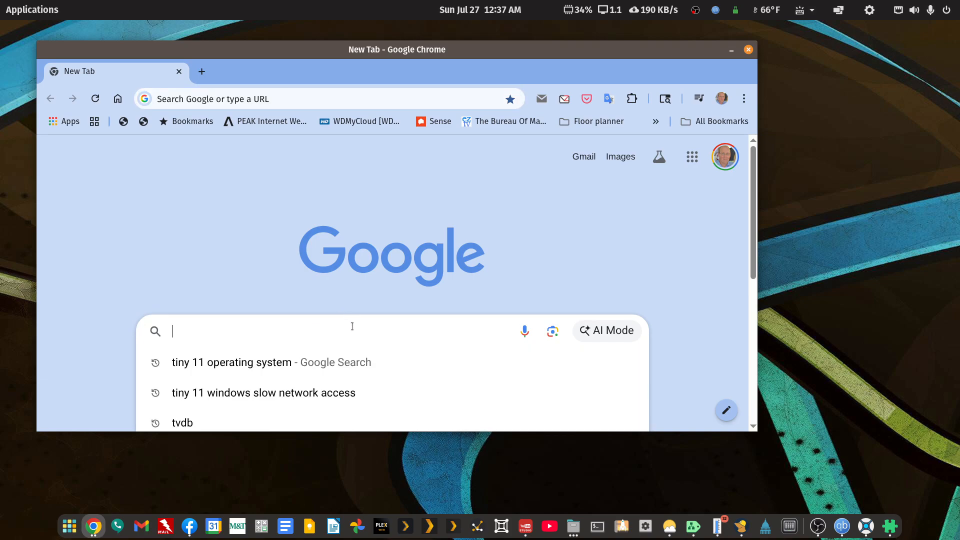
{"action": "type", "text": "you"}
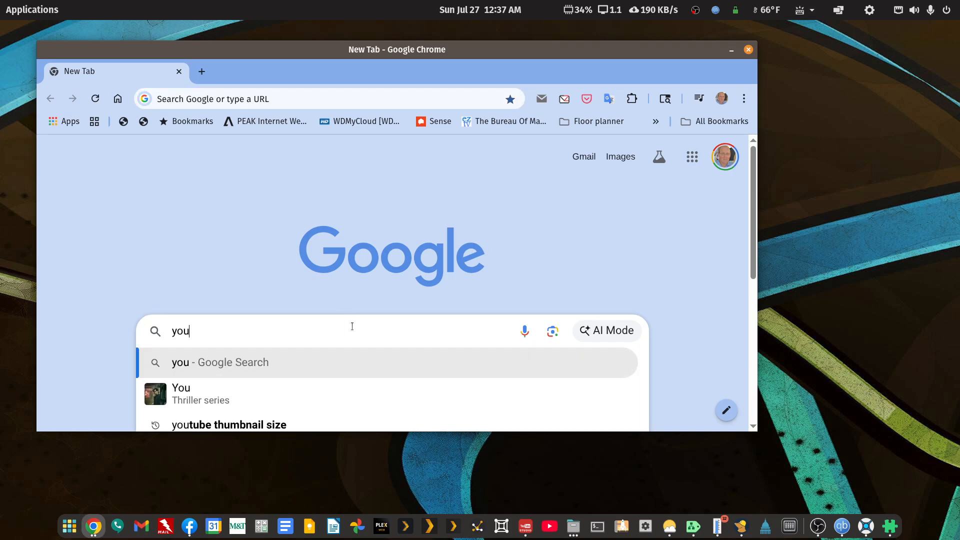
{"action": "type", "text": "tube"}
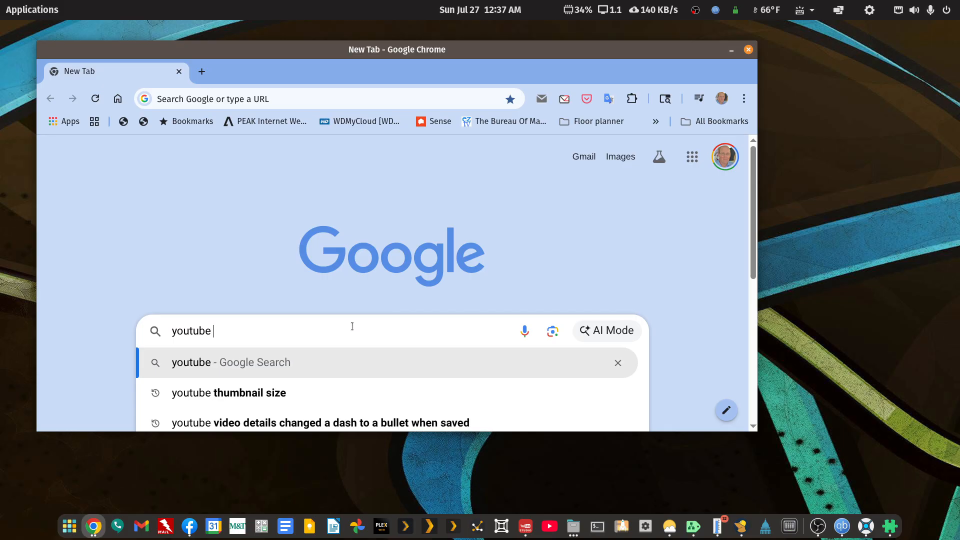
{"action": "type", "text": "wi"}
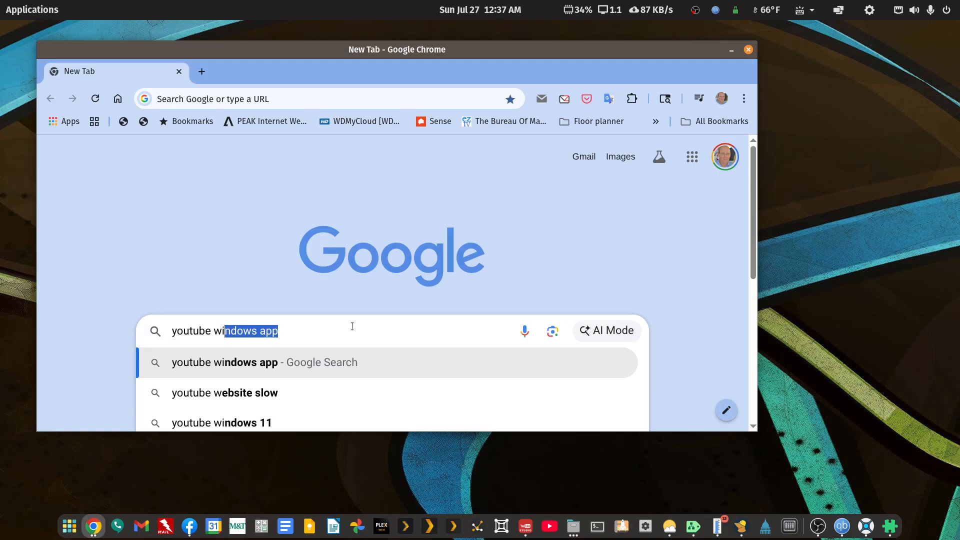
{"action": "type", "text": "ll spacerex"}
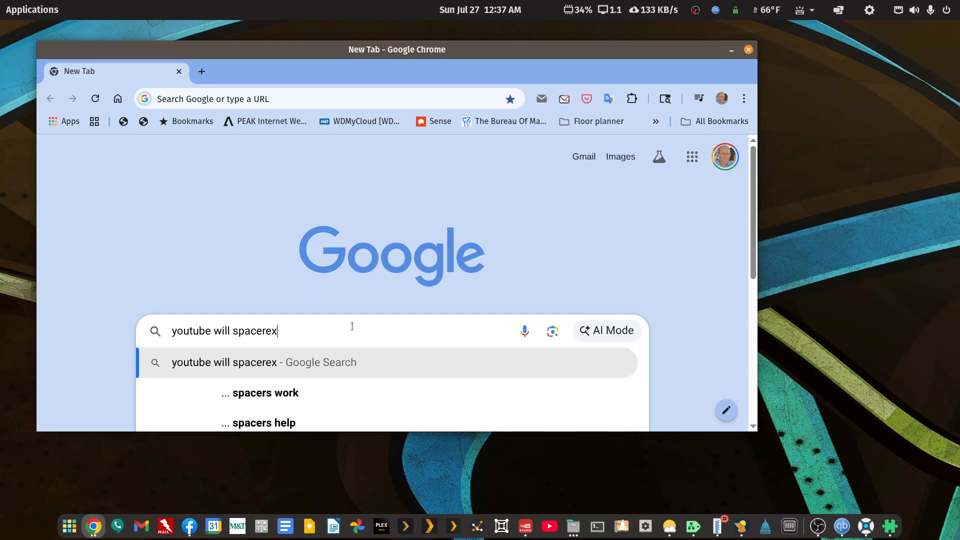
{"action": "key", "text": "Return"}
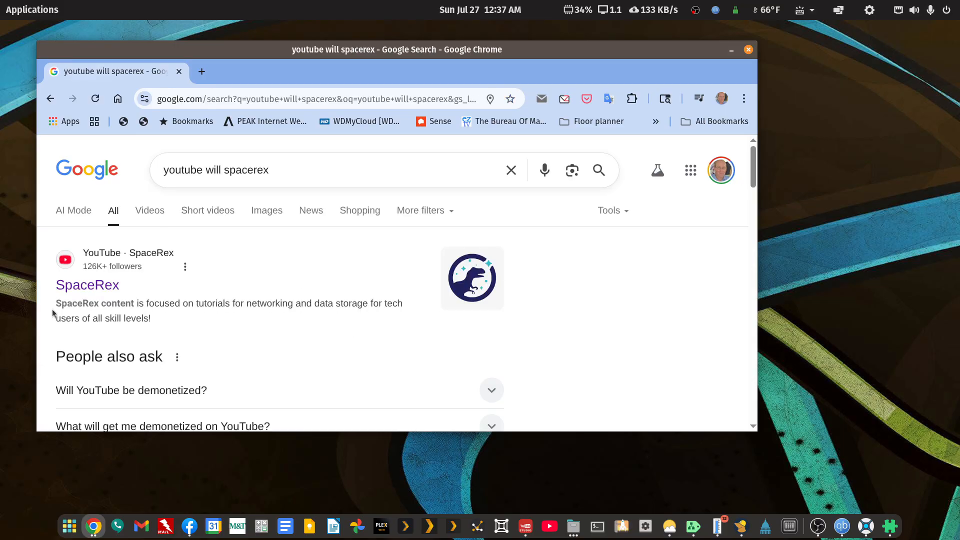
- Open the SpaceRex YouTube channel from the results and maximize the browser window
{"action": "left_click", "coordinate": [93, 286]}
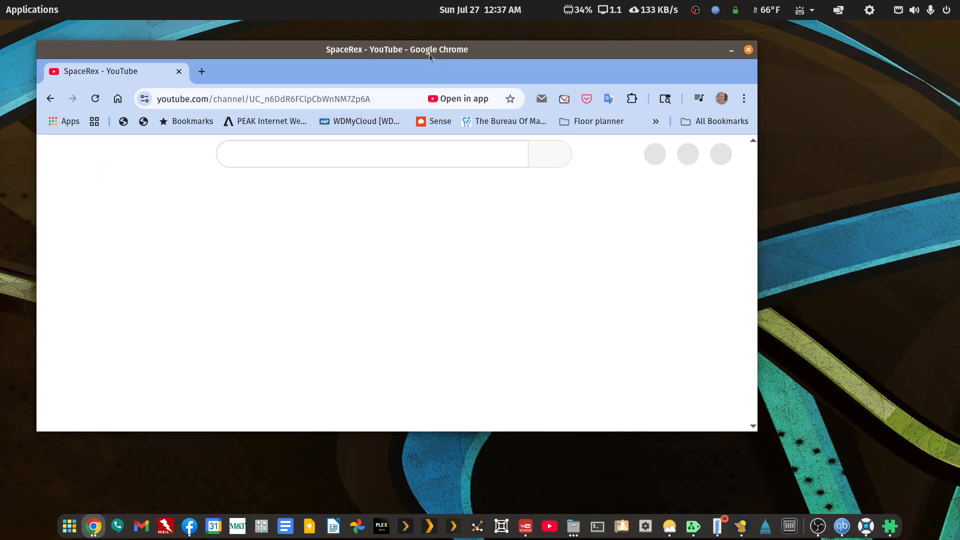
{"action": "double_click", "coordinate": [429, 53]}
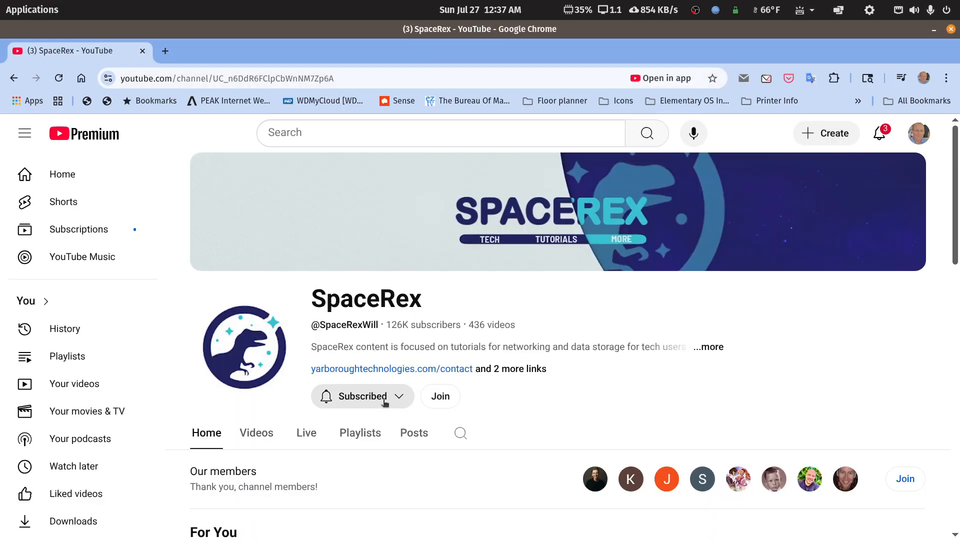
- Open the channel's search field and browse through the SpaceRex channel's videos
{"action": "left_click", "coordinate": [459, 433]}
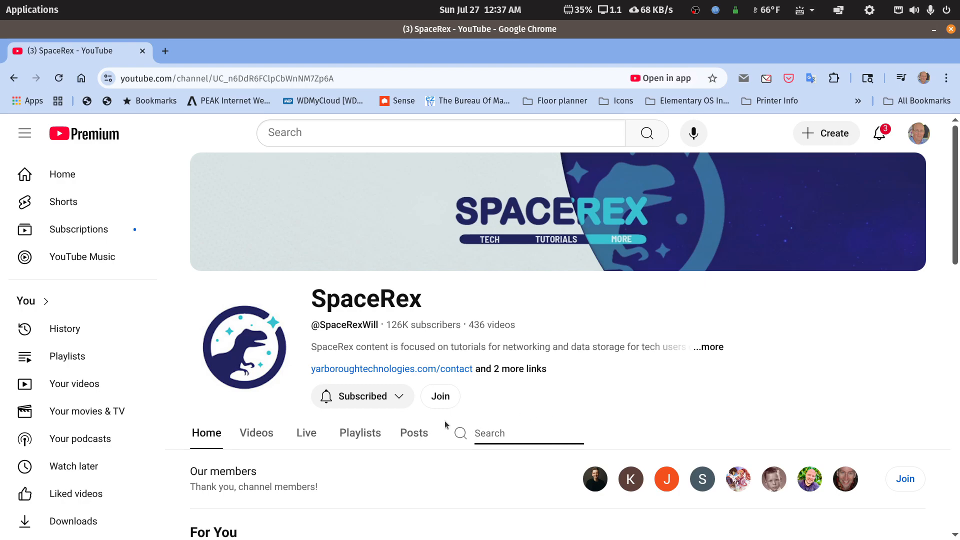
{"action": "scroll", "coordinate": [445, 421], "scroll_direction": "down", "scroll_amount": 5}
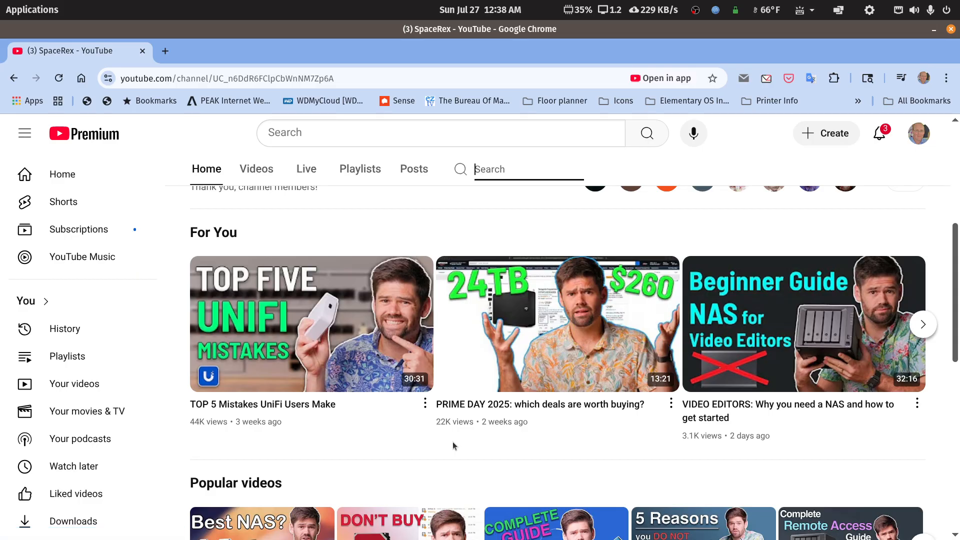
{"action": "scroll", "coordinate": [452, 442], "scroll_direction": "down", "scroll_amount": 10}
{"action": "scroll", "coordinate": [452, 440], "scroll_direction": "up", "scroll_amount": 5}
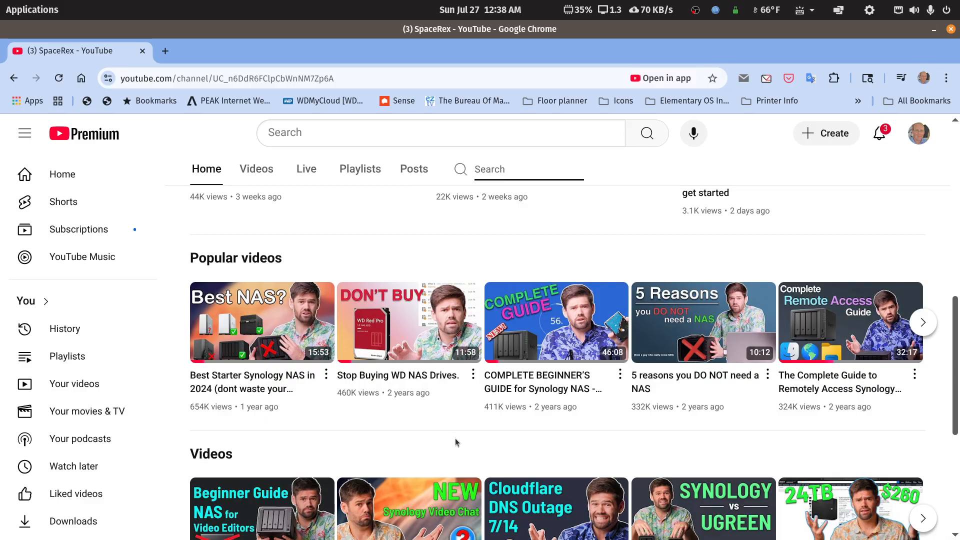
{"action": "scroll", "coordinate": [455, 438], "scroll_direction": "up", "scroll_amount": 8}
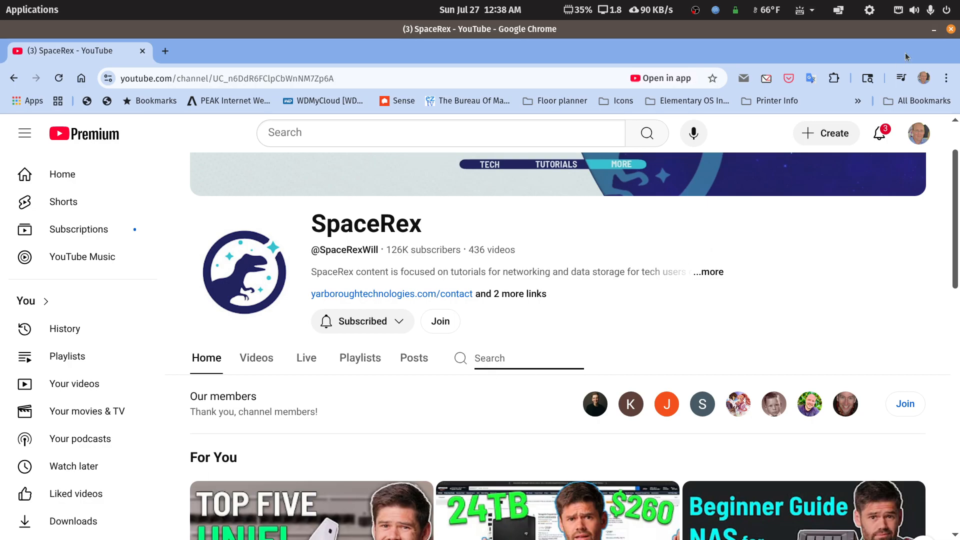
{"action": "left_click", "coordinate": [951, 30]}
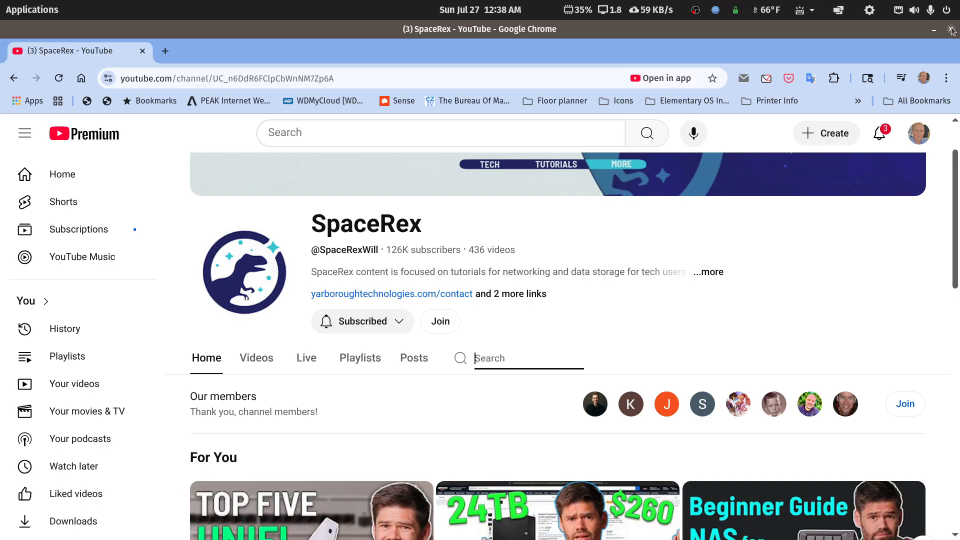